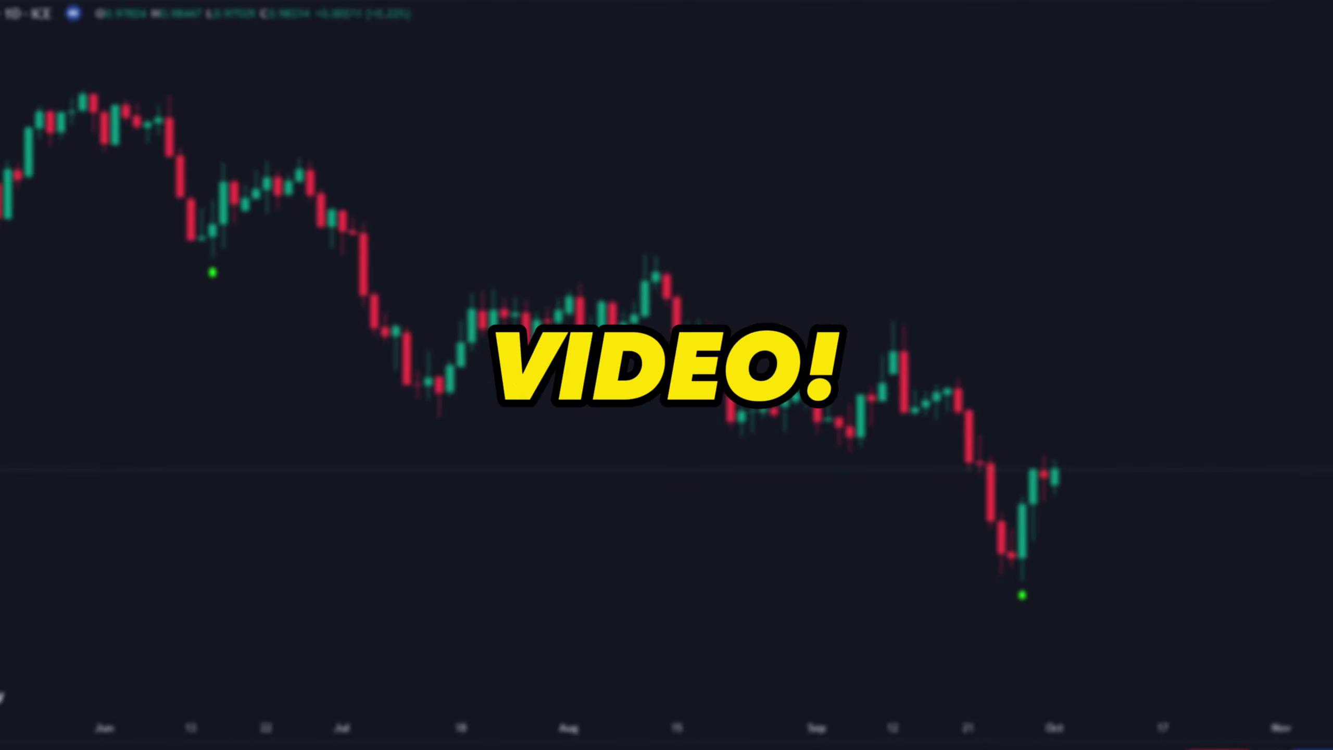
Box off the green signal dot and a group of candles while panning the chart
{"action": "left_click_drag", "start_coordinate": [763, 443], "coordinate": [833, 491]}
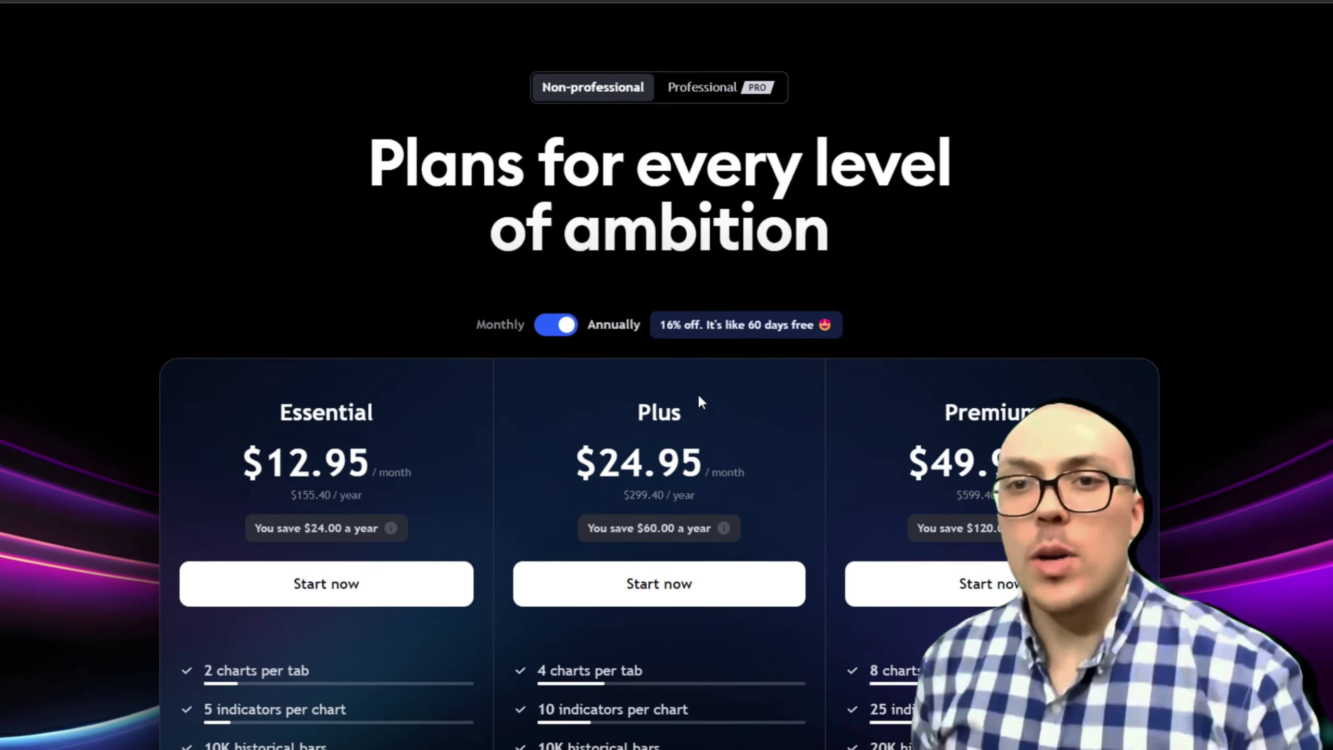
{"action": "scroll", "coordinate": [698, 401], "scroll_direction": "down", "scroll_amount": 4}
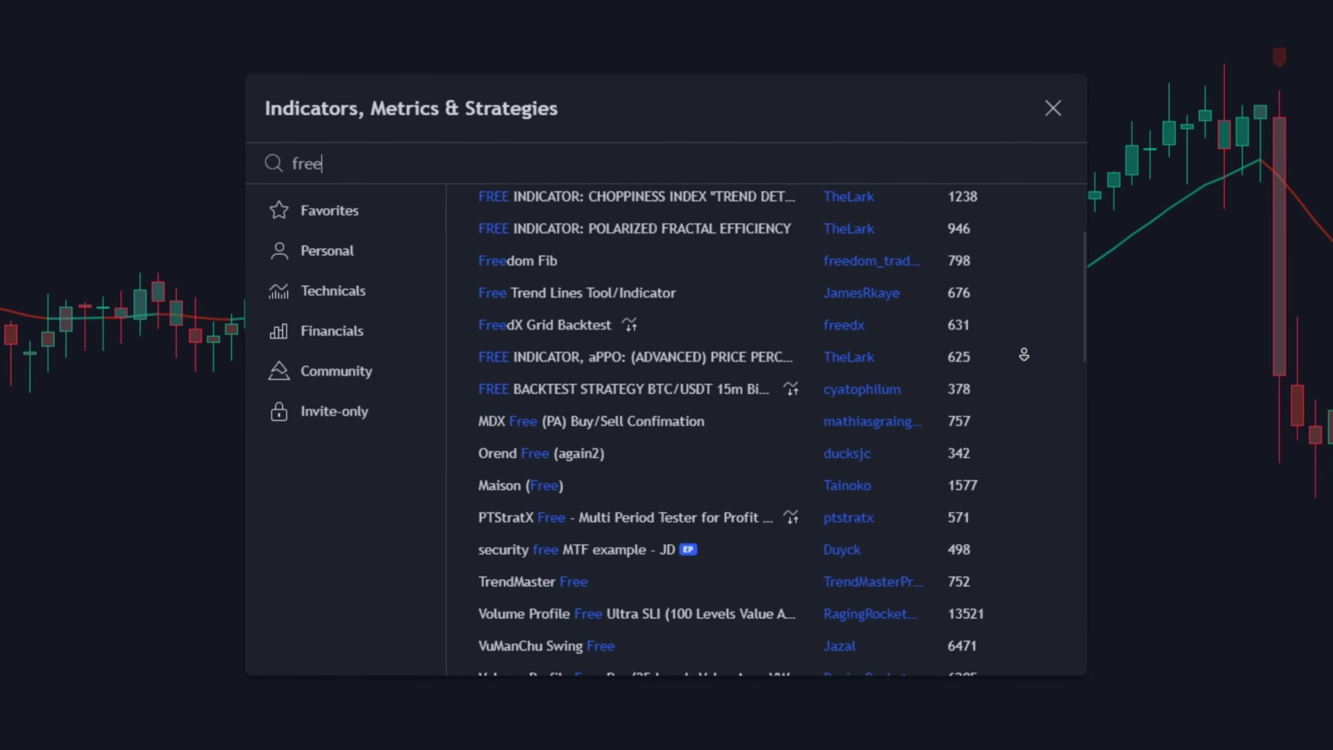
{"action": "scroll", "coordinate": [1026, 352], "scroll_direction": "down", "scroll_amount": 2}
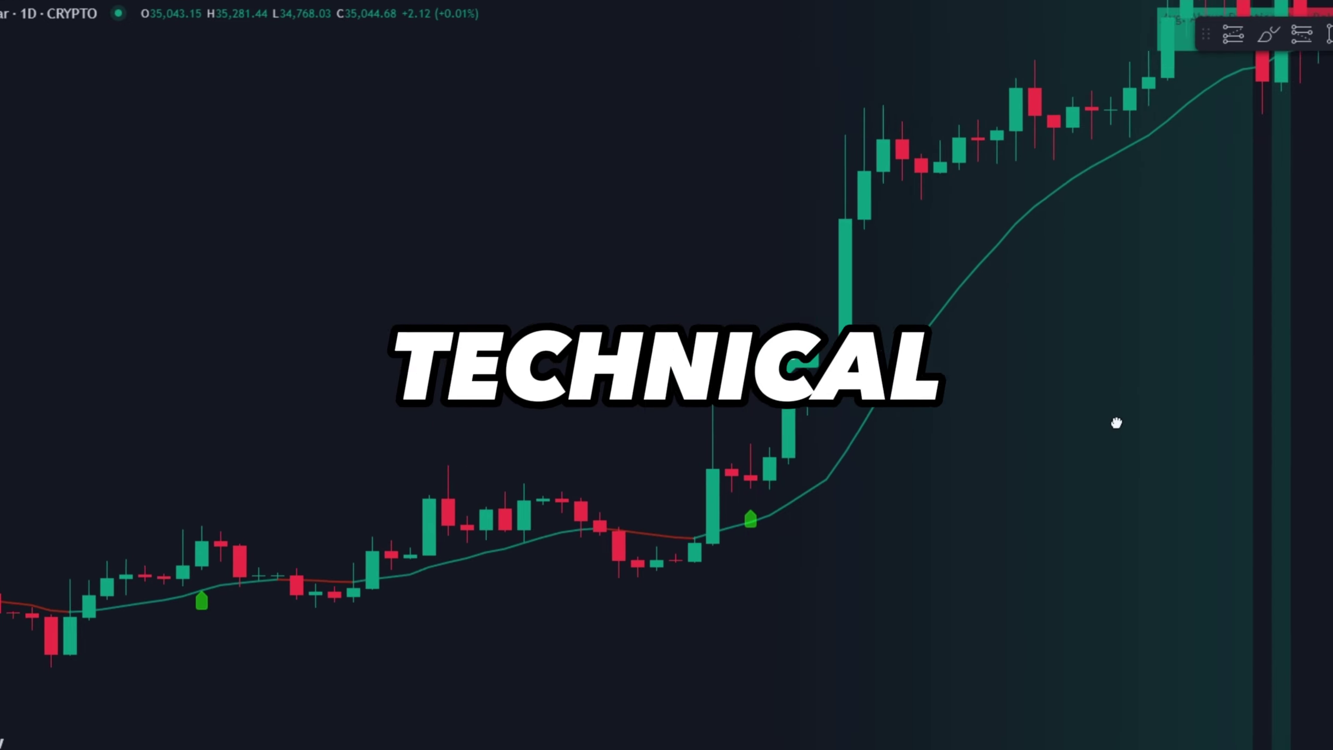
{"action": "left_click_drag", "start_coordinate": [1116, 423], "coordinate": [1035, 453]}
{"action": "mouse_move", "coordinate": [631, 479]}
{"action": "left_mouse_down"}
{"action": "mouse_move", "coordinate": [655, 553]}
{"action": "mouse_move", "coordinate": [707, 595]}
{"action": "left_mouse_up"}
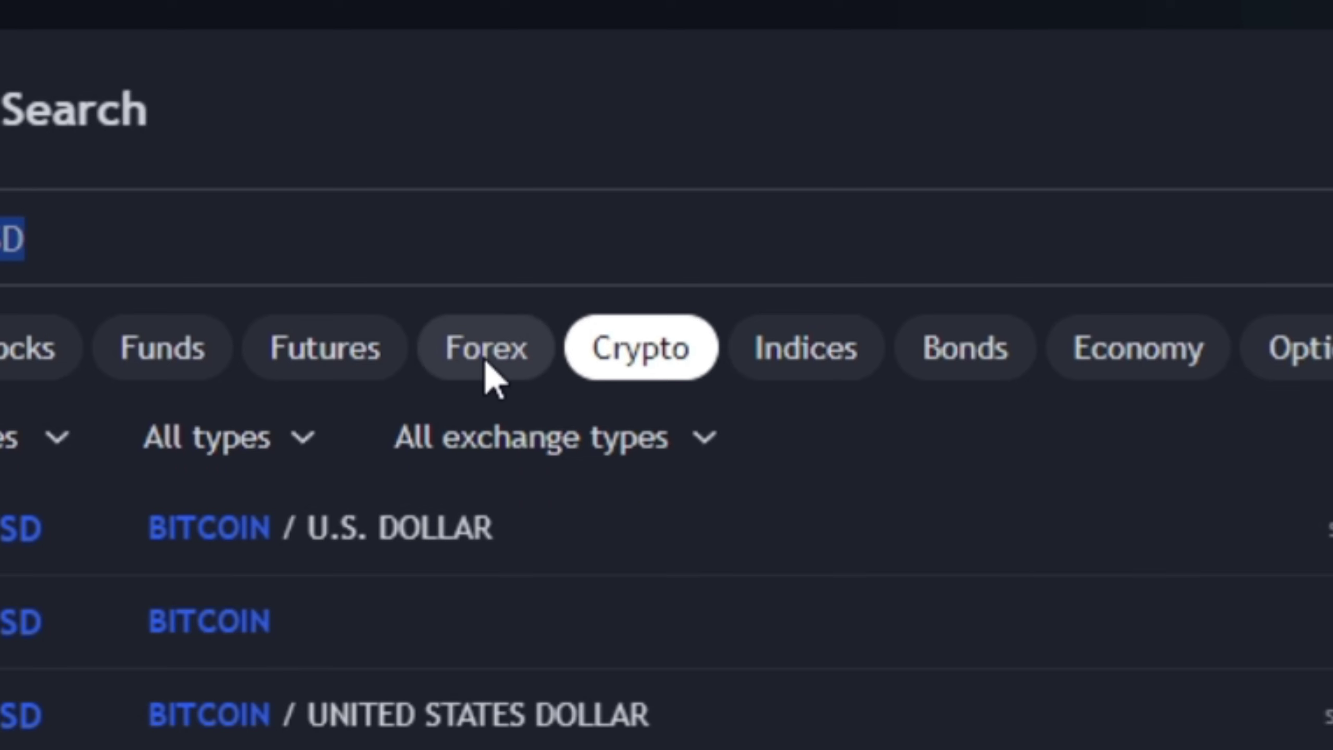
Open the Bitcoin / U.S. Dollar chart and sketch a line, an X and a curve near the green candle
{"action": "left_click", "coordinate": [485, 362]}
{"action": "left_click", "coordinate": [34, 367]}
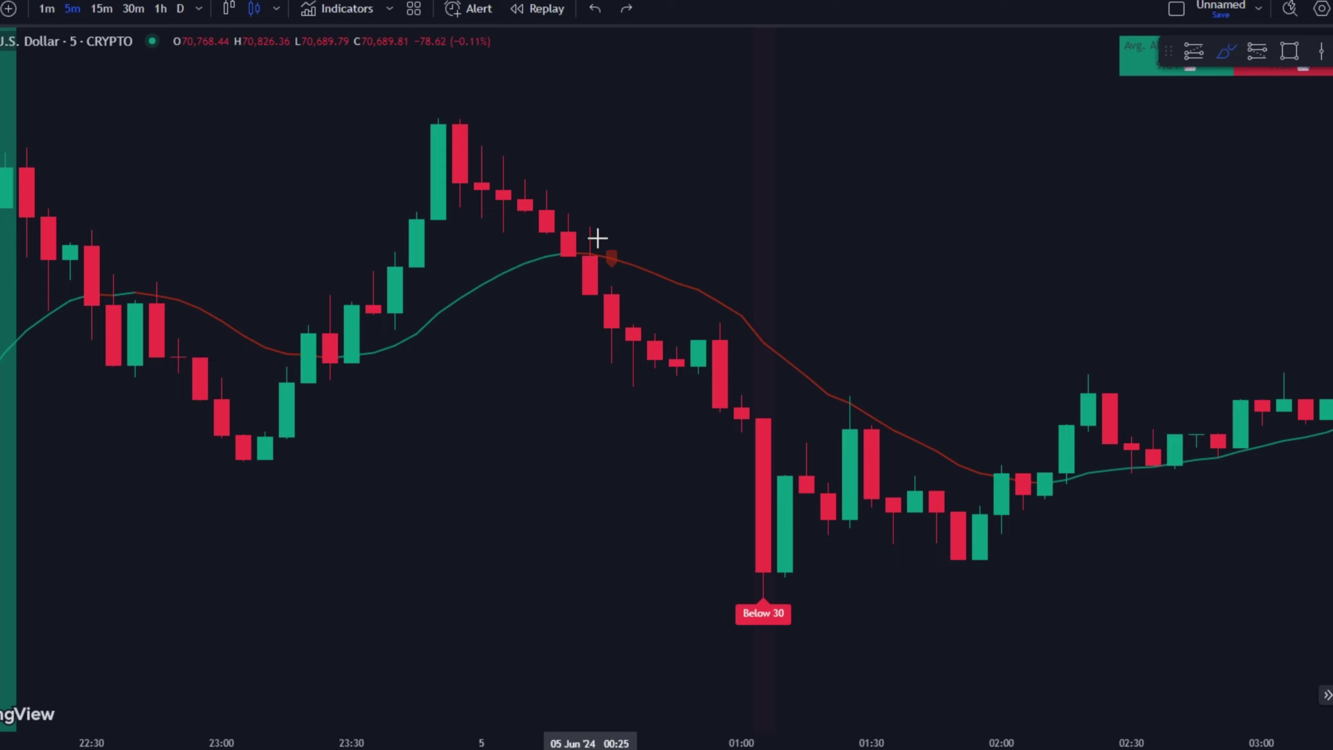
{"action": "left_click_drag", "start_coordinate": [635, 283], "coordinate": [849, 487]}
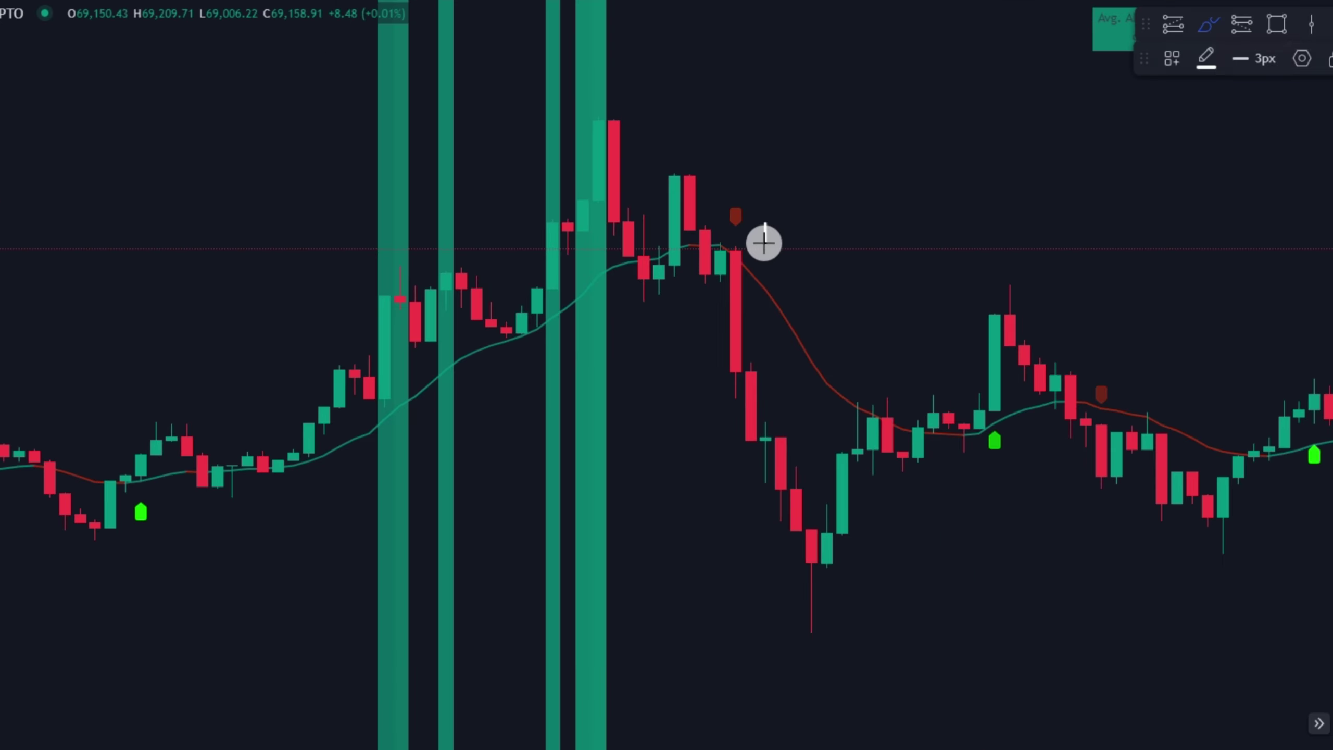
{"action": "left_click_drag", "start_coordinate": [1039, 444], "coordinate": [992, 494]}
{"action": "left_click_drag", "start_coordinate": [994, 449], "coordinate": [1053, 509]}
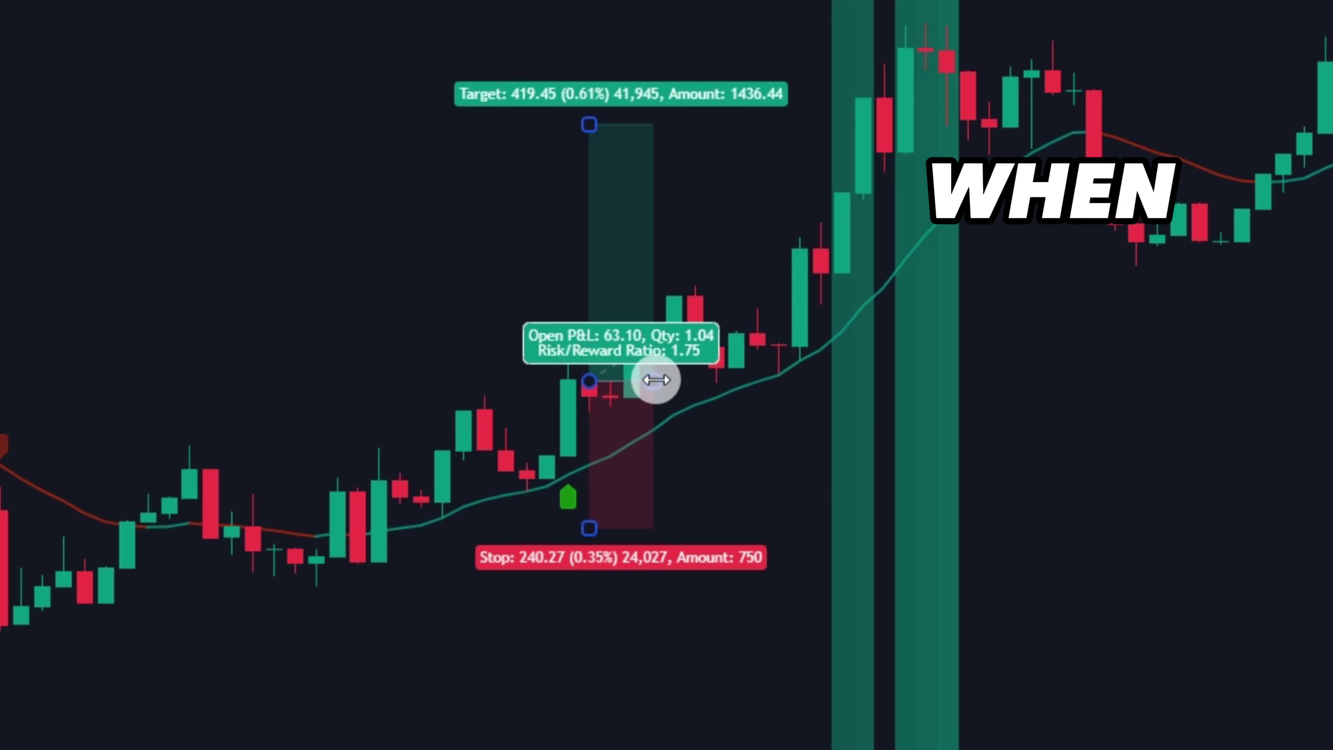
{"action": "left_click_drag", "start_coordinate": [773, 235], "coordinate": [801, 279]}
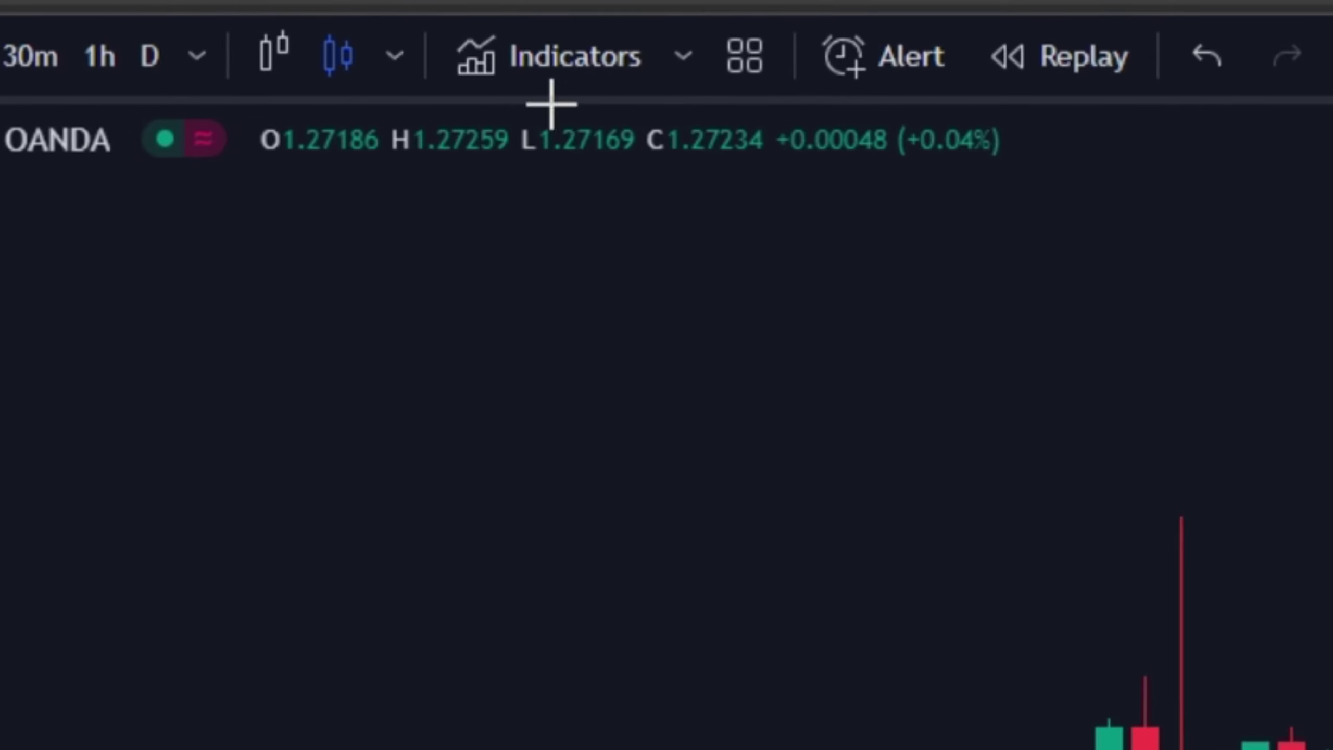
Search 'lorentzian machine learning' and add Machine Learning: Lorentzian Classification to the chart
{"action": "left_click", "coordinate": [550, 79]}
{"action": "type", "text": "lorentzian"}
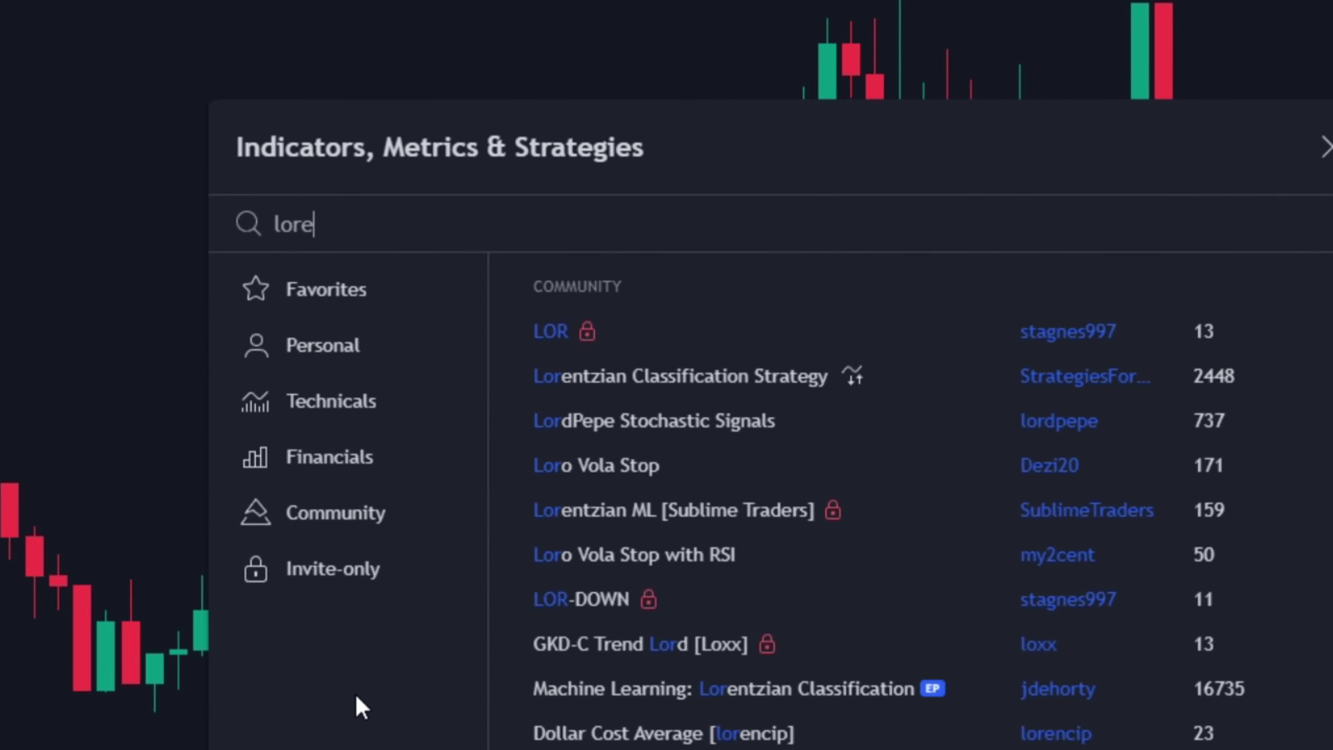
{"action": "type", "text": " machine learning"}
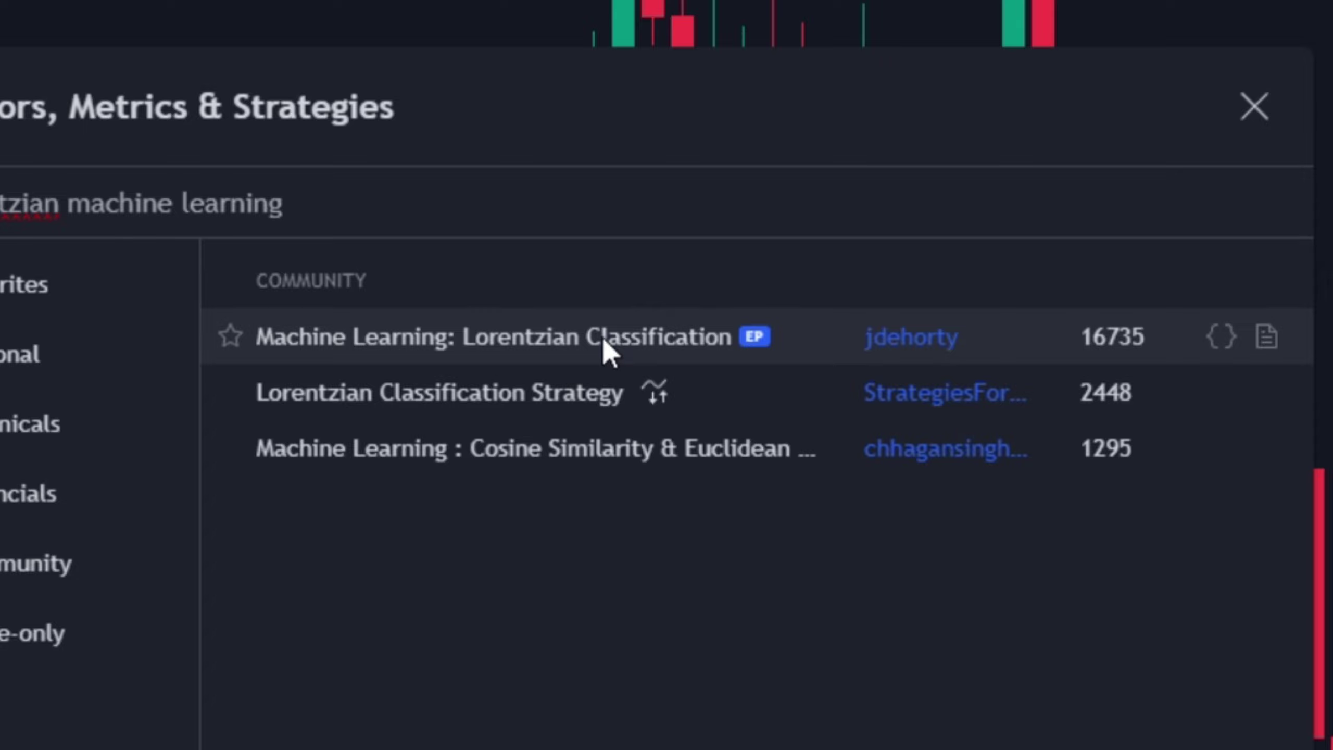
{"action": "left_click", "coordinate": [602, 335]}
{"action": "left_click", "coordinate": [1254, 107]}
Mark the buy signal candle with a box and an arrow, and box the Below 30 label
{"action": "left_click_drag", "start_coordinate": [1079, 190], "coordinate": [127, 269]}
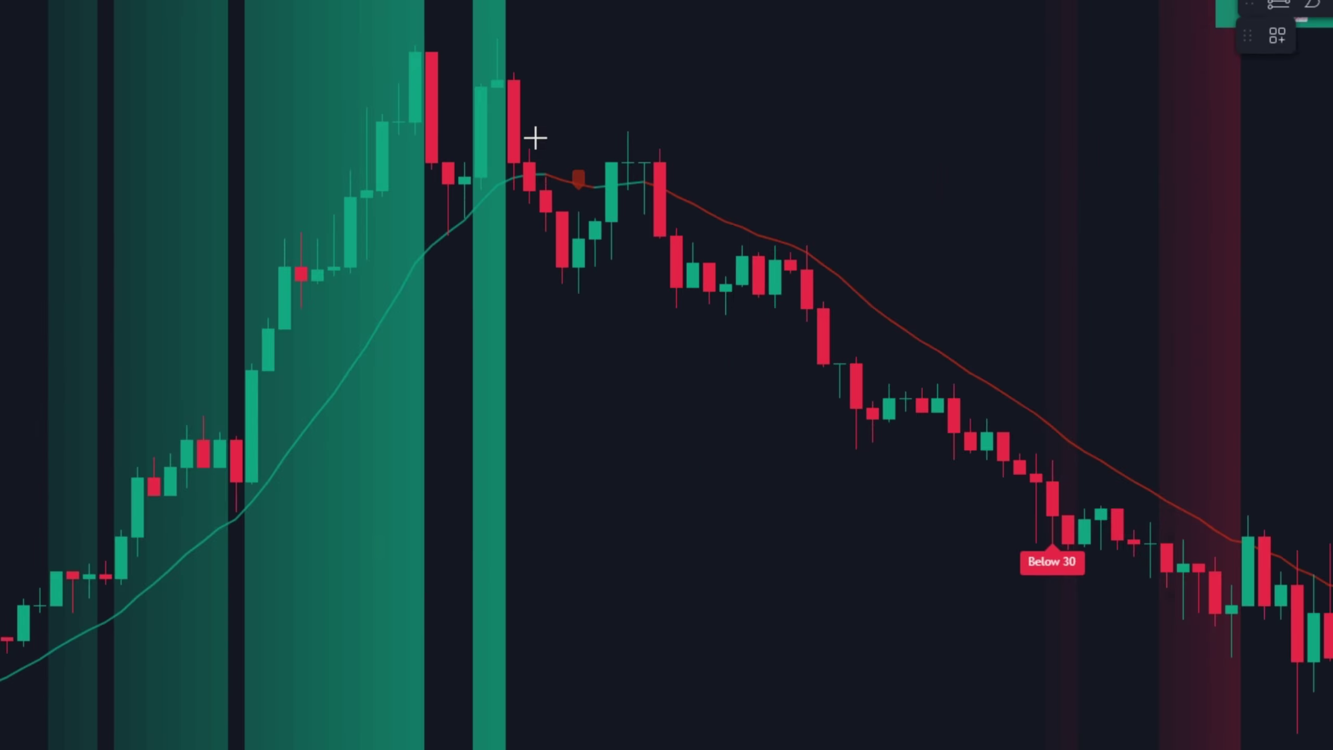
{"action": "left_click_drag", "start_coordinate": [529, 158], "coordinate": [675, 316]}
{"action": "left_click_drag", "start_coordinate": [591, 302], "coordinate": [1011, 620]}
{"action": "left_click_drag", "start_coordinate": [942, 532], "coordinate": [1012, 621]}
{"action": "left_click_drag", "start_coordinate": [1012, 621], "coordinate": [901, 623]}
{"action": "left_click_drag", "start_coordinate": [1065, 542], "coordinate": [1183, 673]}
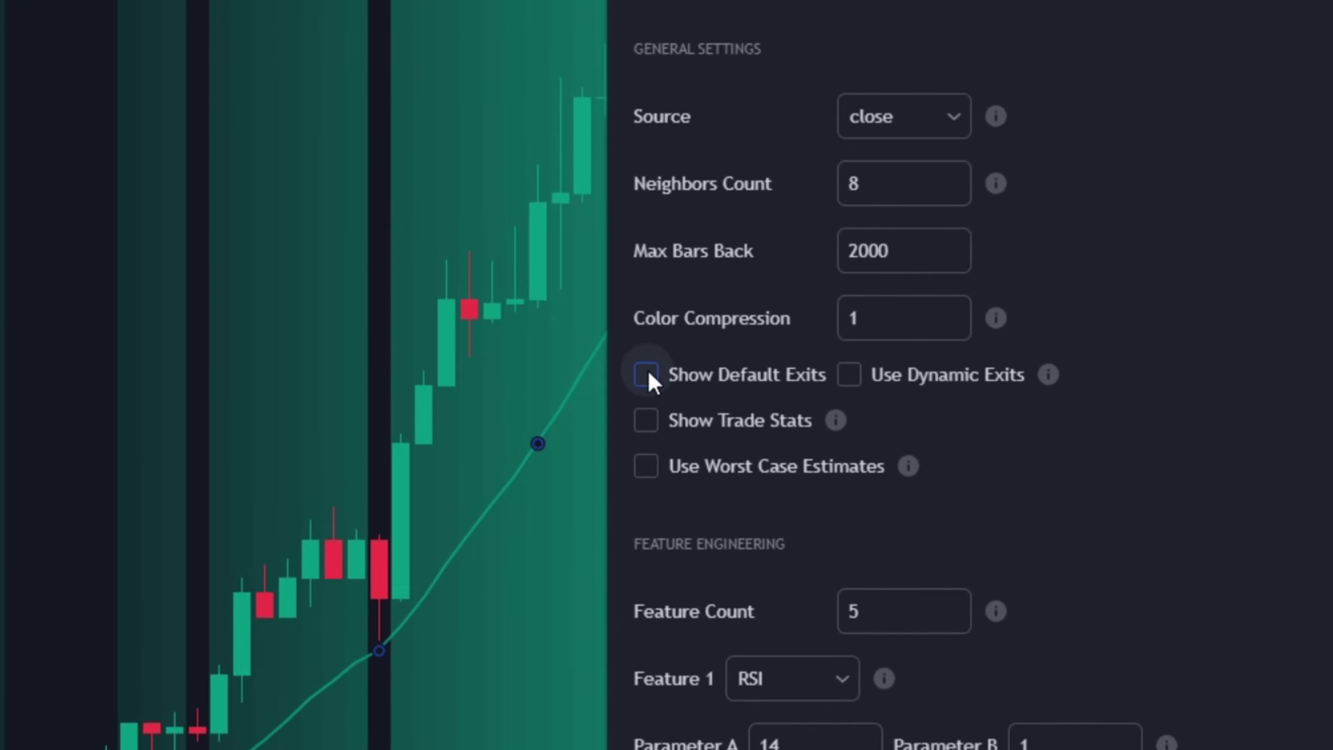
Turn on default and dynamic exits and set Color Compression to 10
{"action": "left_click", "coordinate": [647, 374]}
{"action": "left_click", "coordinate": [849, 374]}
{"action": "left_click", "coordinate": [892, 319]}
{"action": "type", "text": "0"}
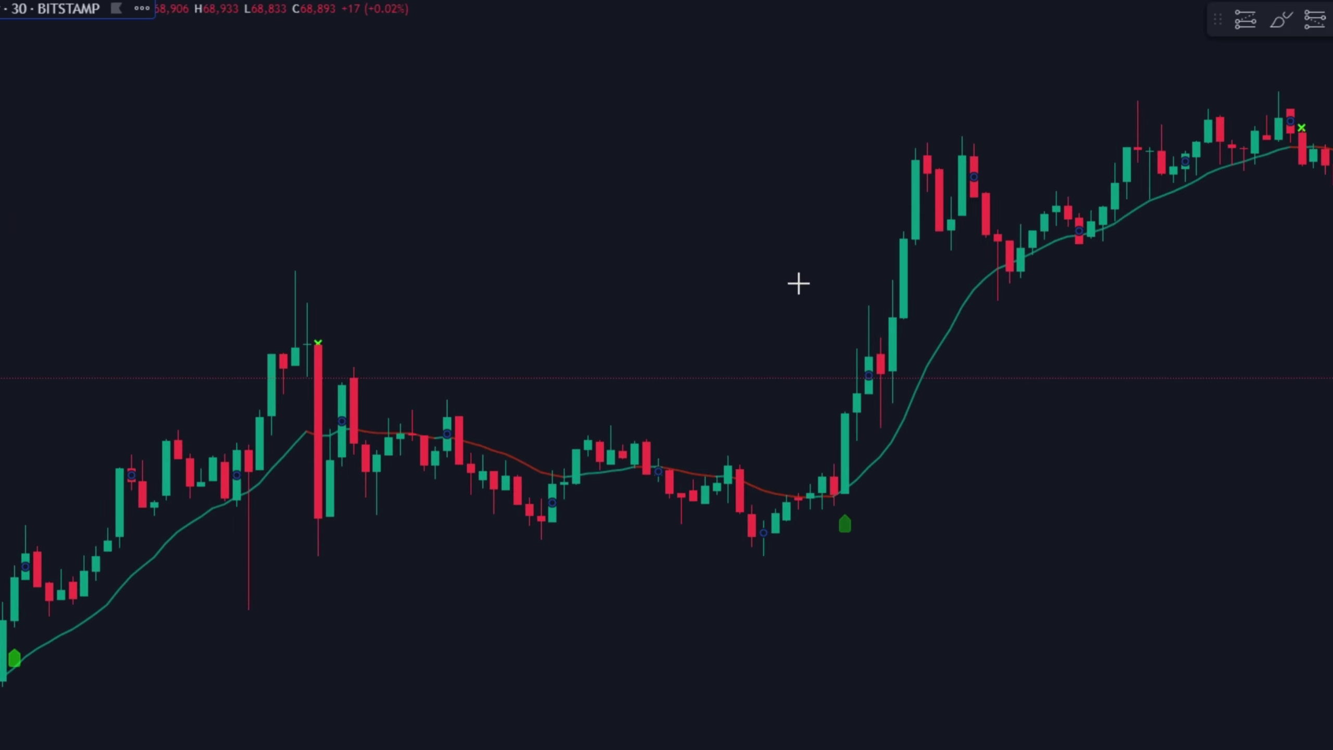
Search 'Ad' in the indicator search, add Advanced RSI [CryptoSea], then pan to earlier candles
{"action": "left_click_drag", "start_coordinate": [797, 286], "coordinate": [727, 401]}
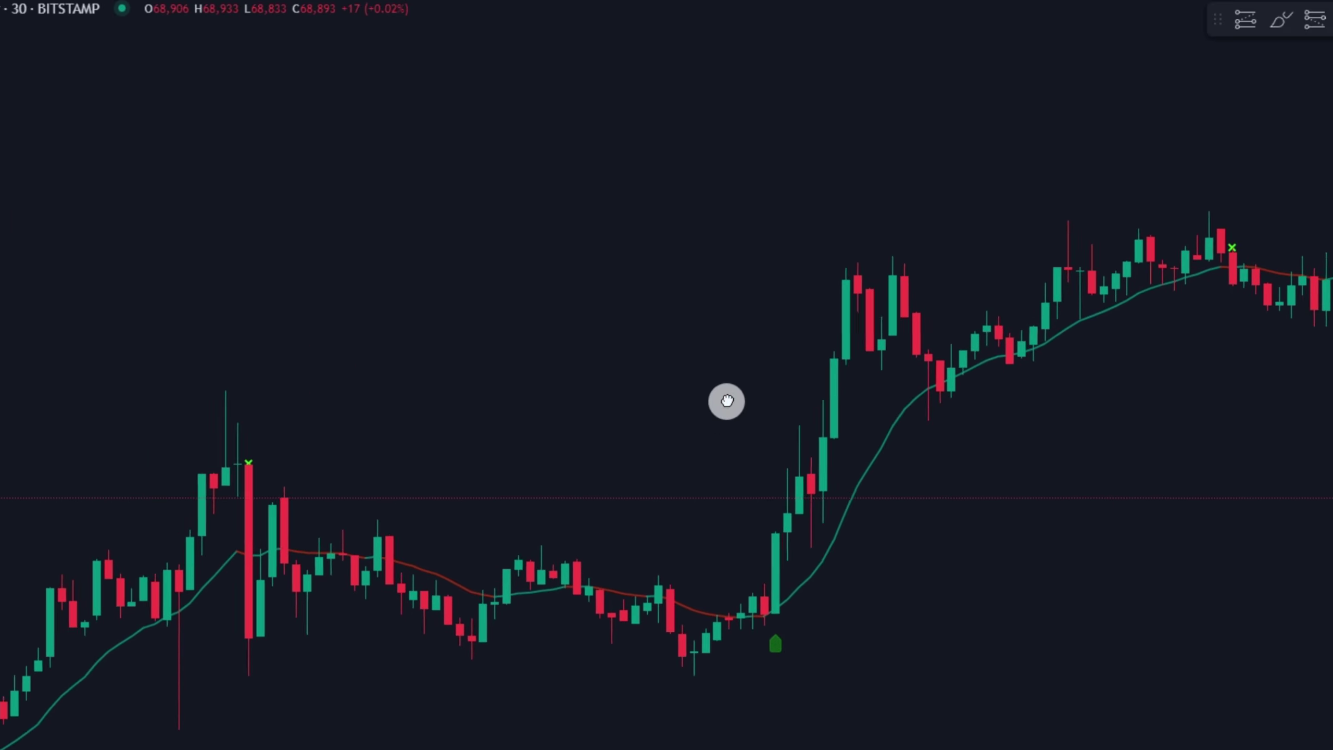
{"action": "left_click", "coordinate": [606, 65]}
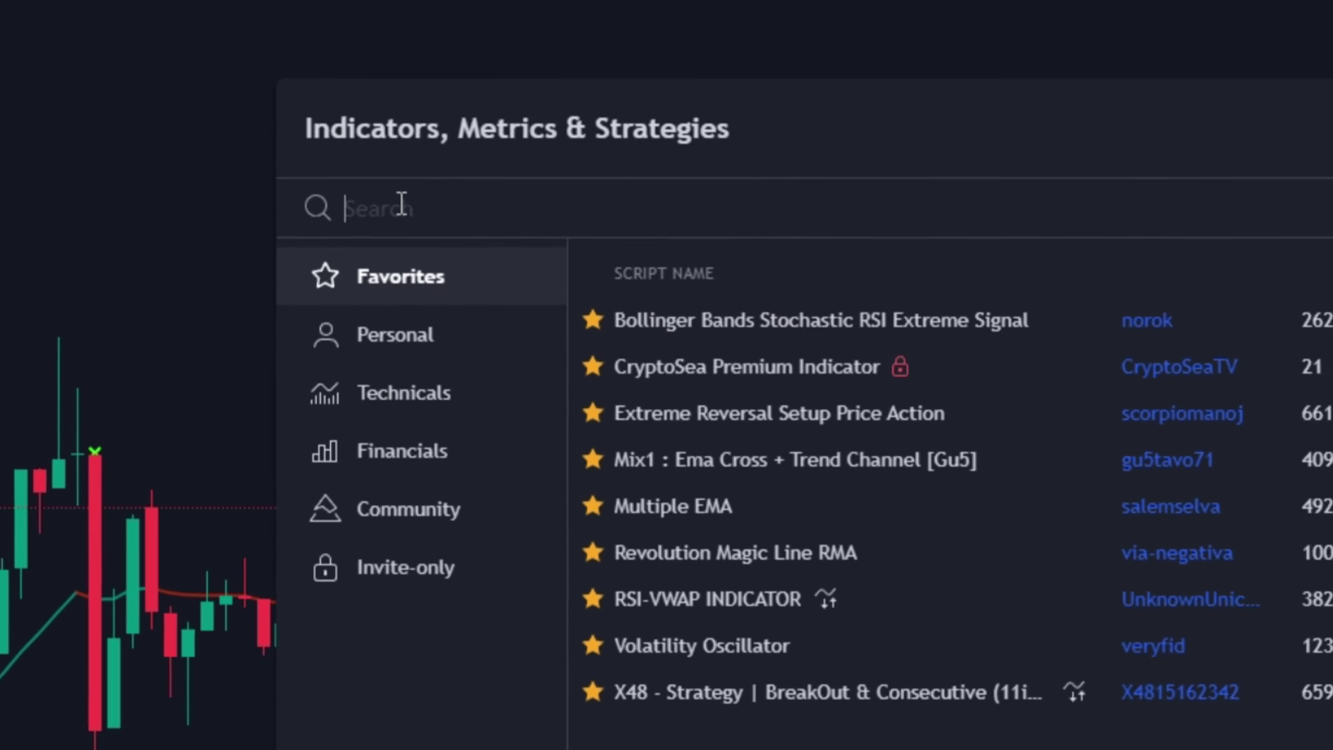
{"action": "type", "text": "Advance RSI"}
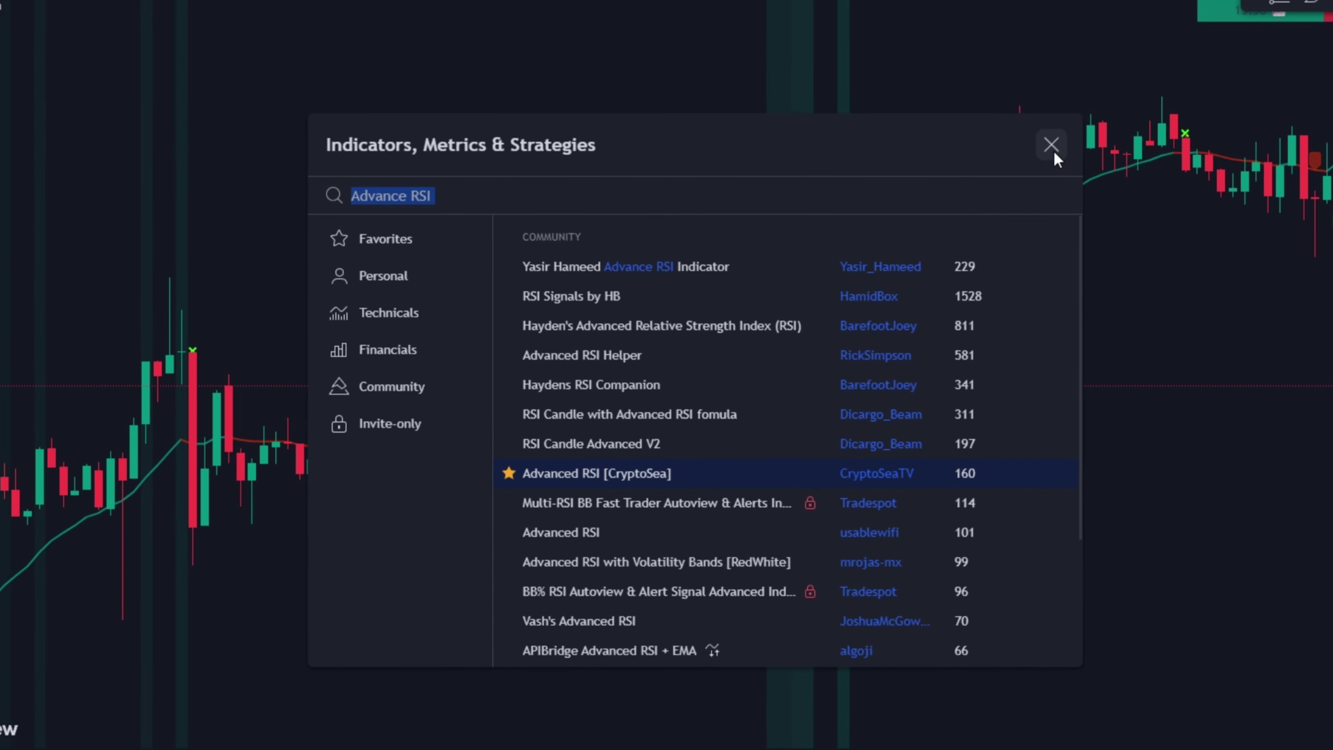
{"action": "left_click", "coordinate": [1048, 144]}
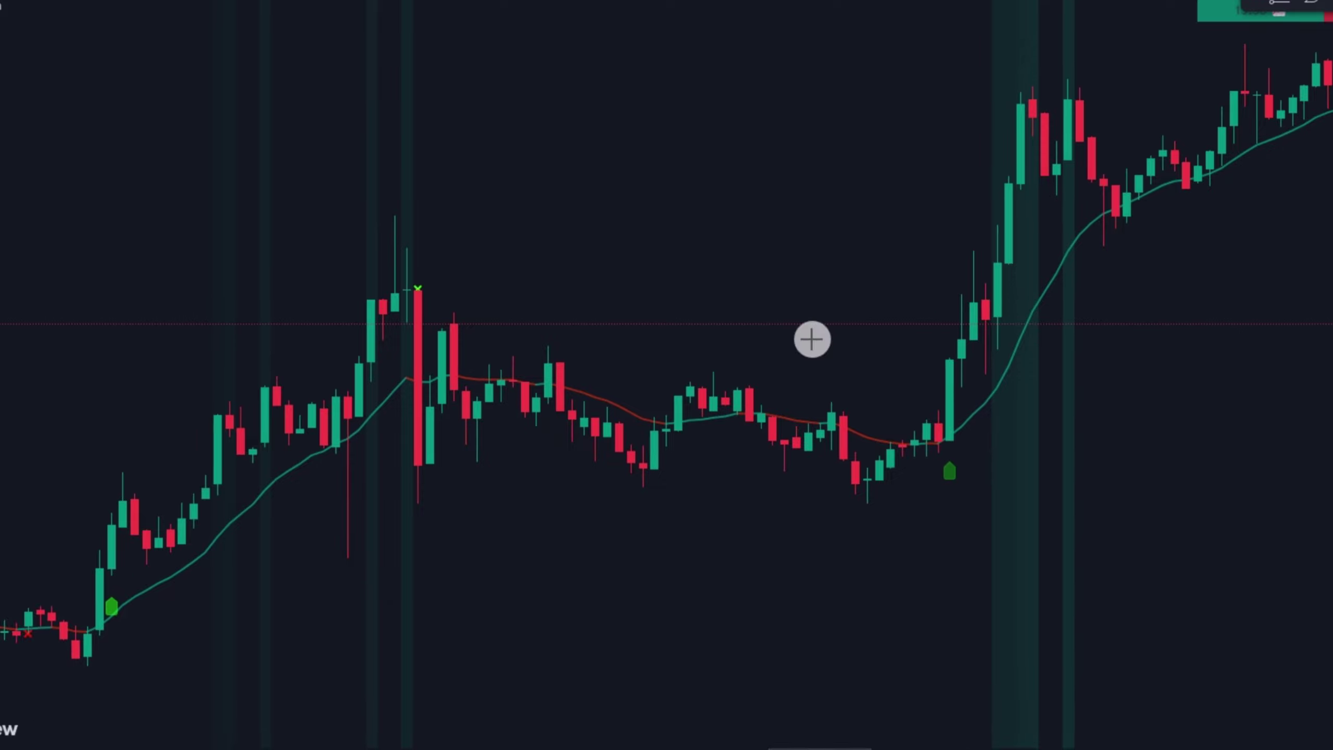
{"action": "left_click_drag", "start_coordinate": [812, 338], "coordinate": [1145, 136]}
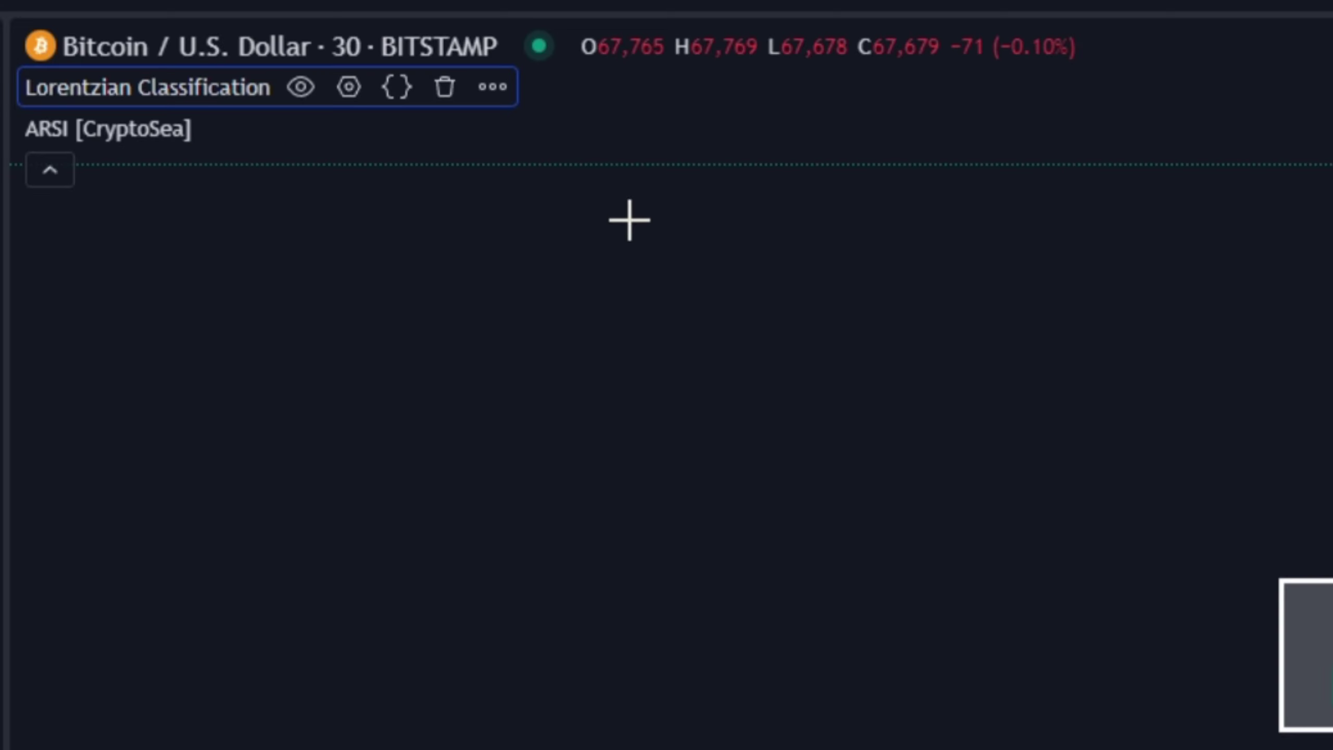
Set Max Bars Back to 10000, enable trade stats and set RSI, CCI and ADX Parameter A to 10
{"action": "left_click", "coordinate": [365, 127]}
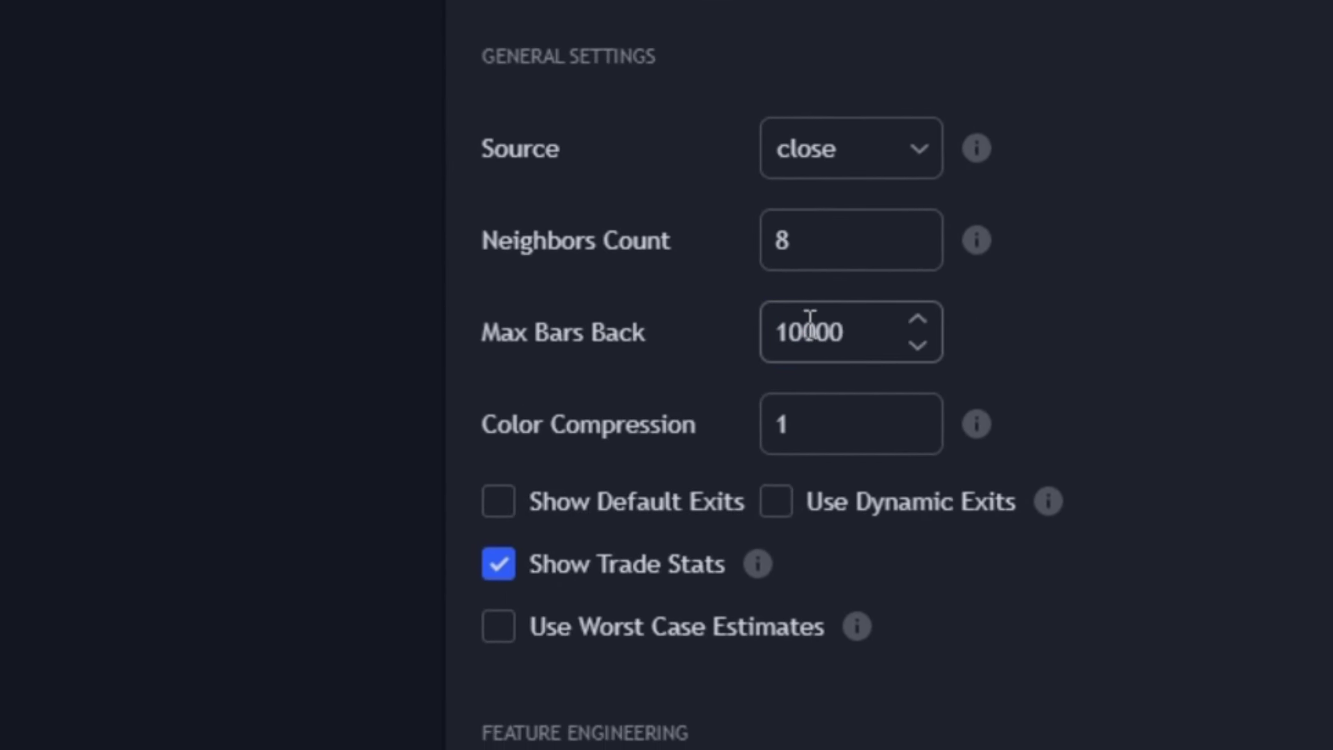
{"action": "scroll", "coordinate": [893, 369], "scroll_direction": "down", "scroll_amount": 10}
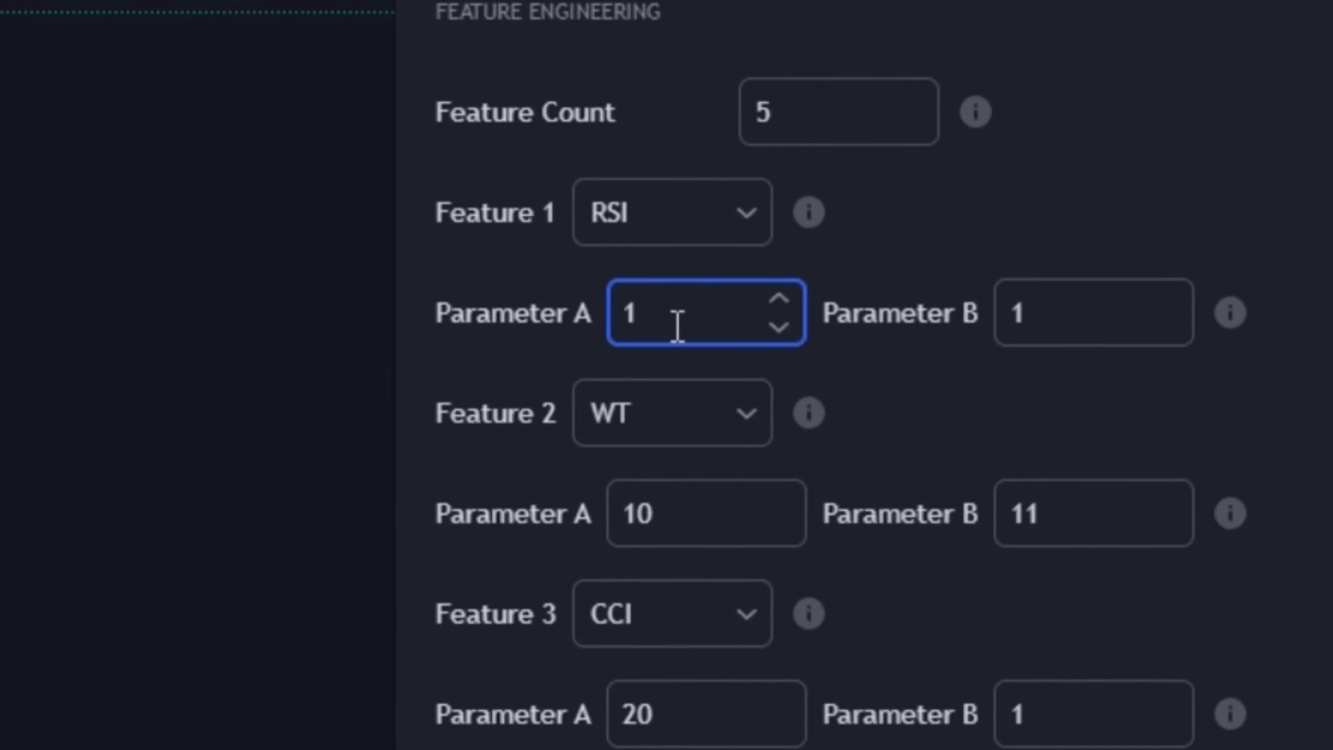
{"action": "type", "text": "0"}
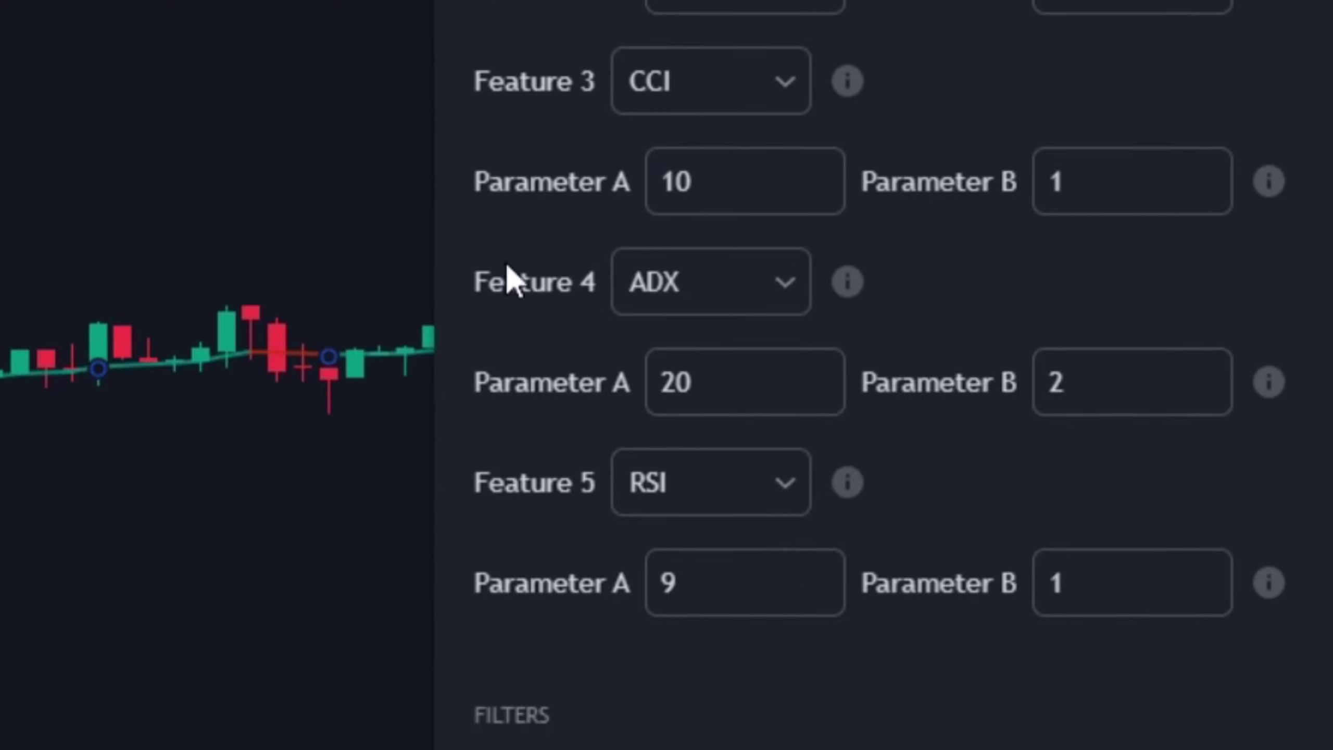
{"action": "left_click", "coordinate": [703, 382]}
{"action": "type", "text": "1"}
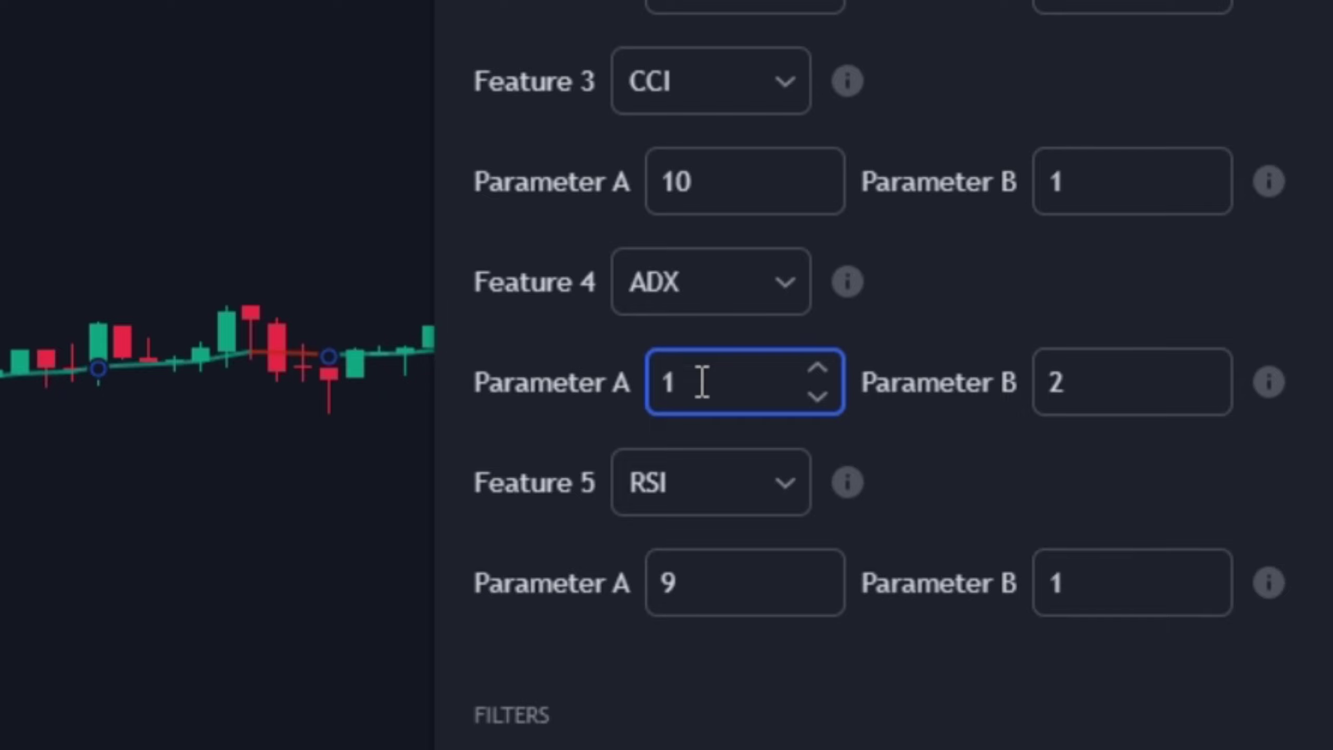
{"action": "type", "text": "0"}
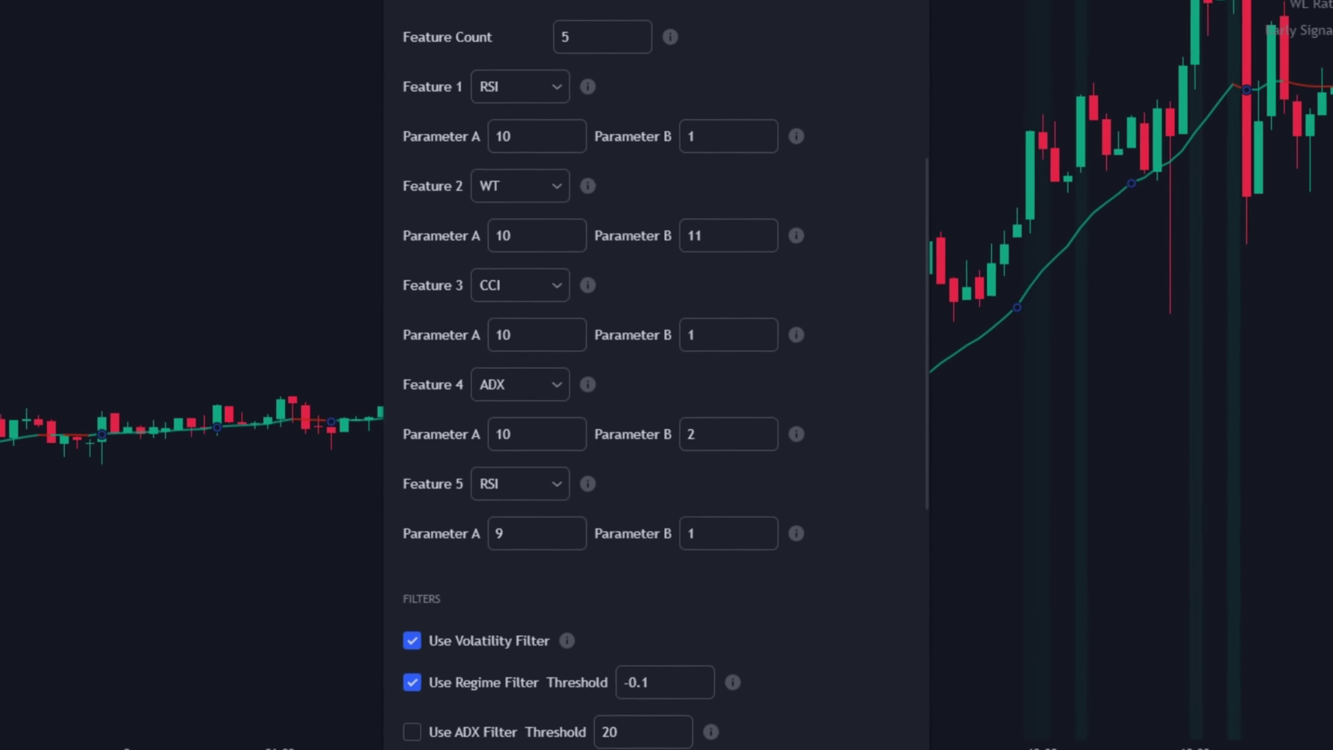
{"action": "left_click", "coordinate": [755, 609]}
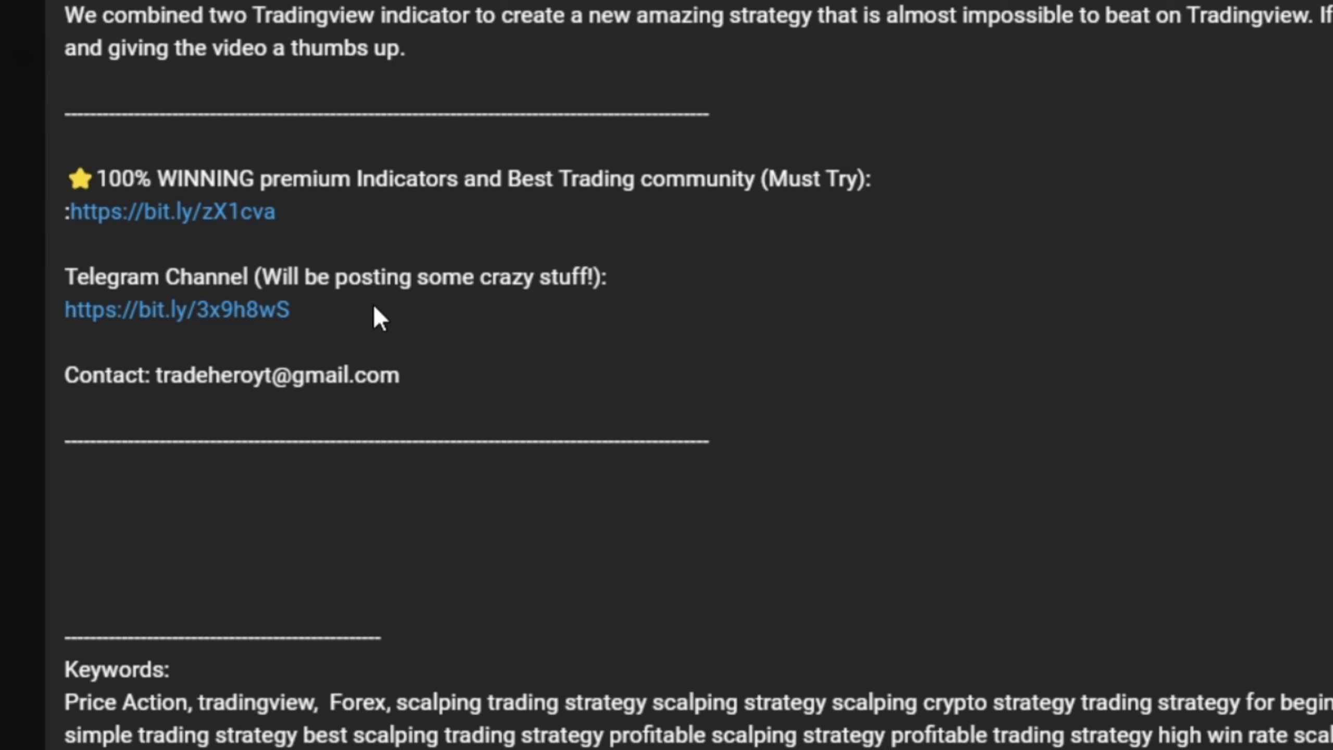
Enter RSI Length 9 and Duration Alert Threshold 10 in the ARSI [CryptoSea] settings and apply
{"action": "left_click", "coordinate": [325, 306]}
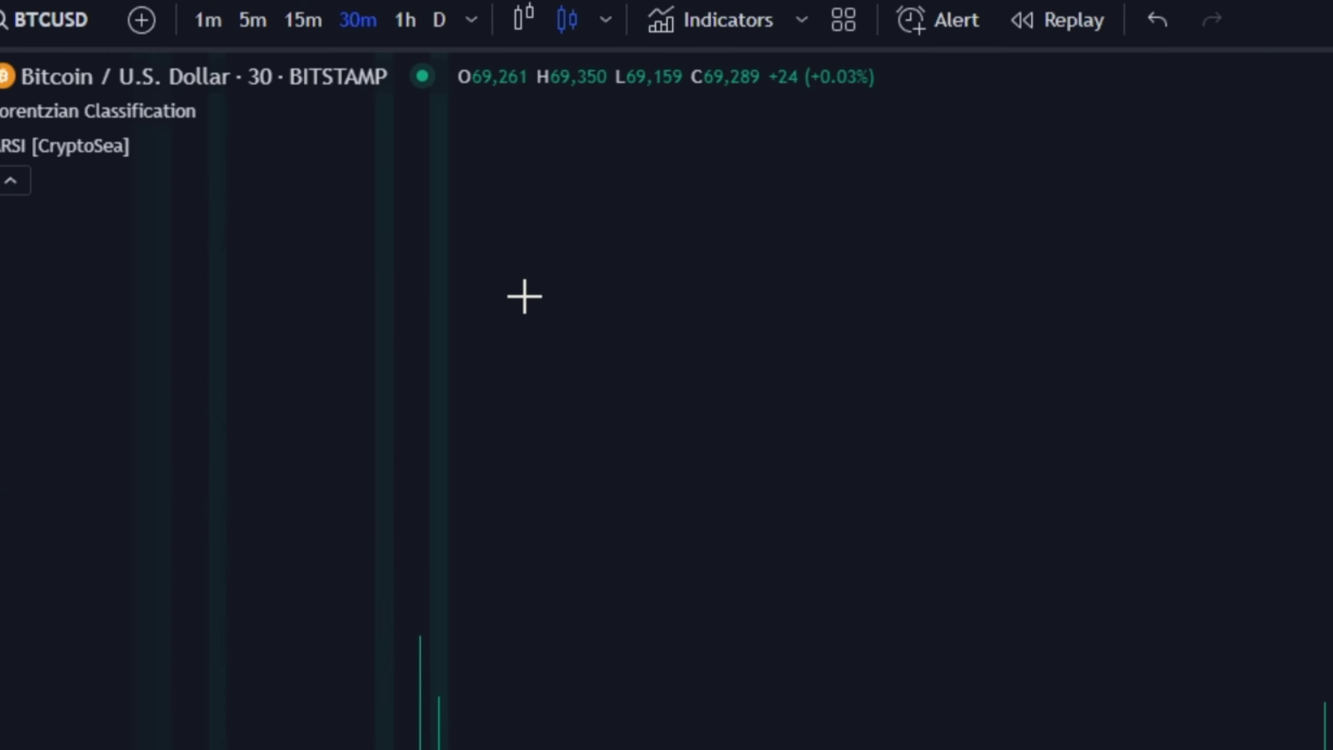
{"action": "mouse_move", "coordinate": [70, 151]}
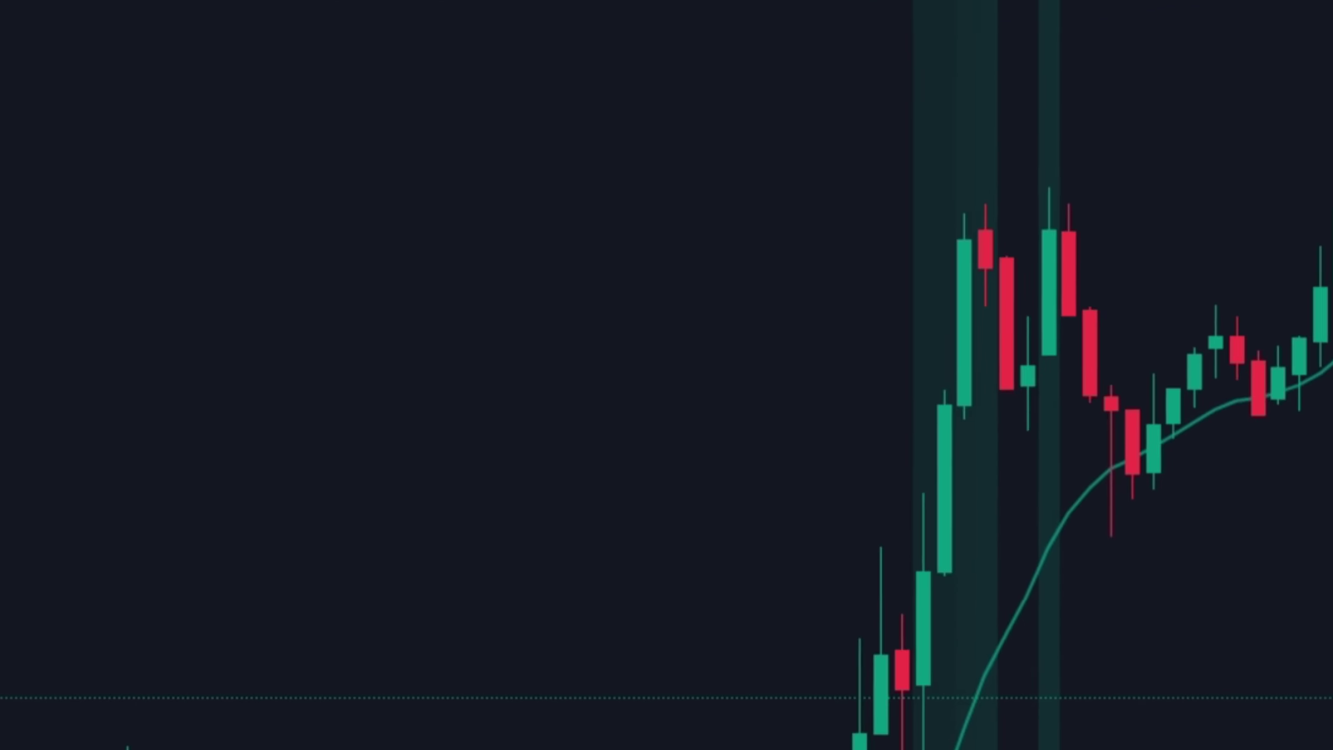
{"action": "left_click", "coordinate": [269, 177]}
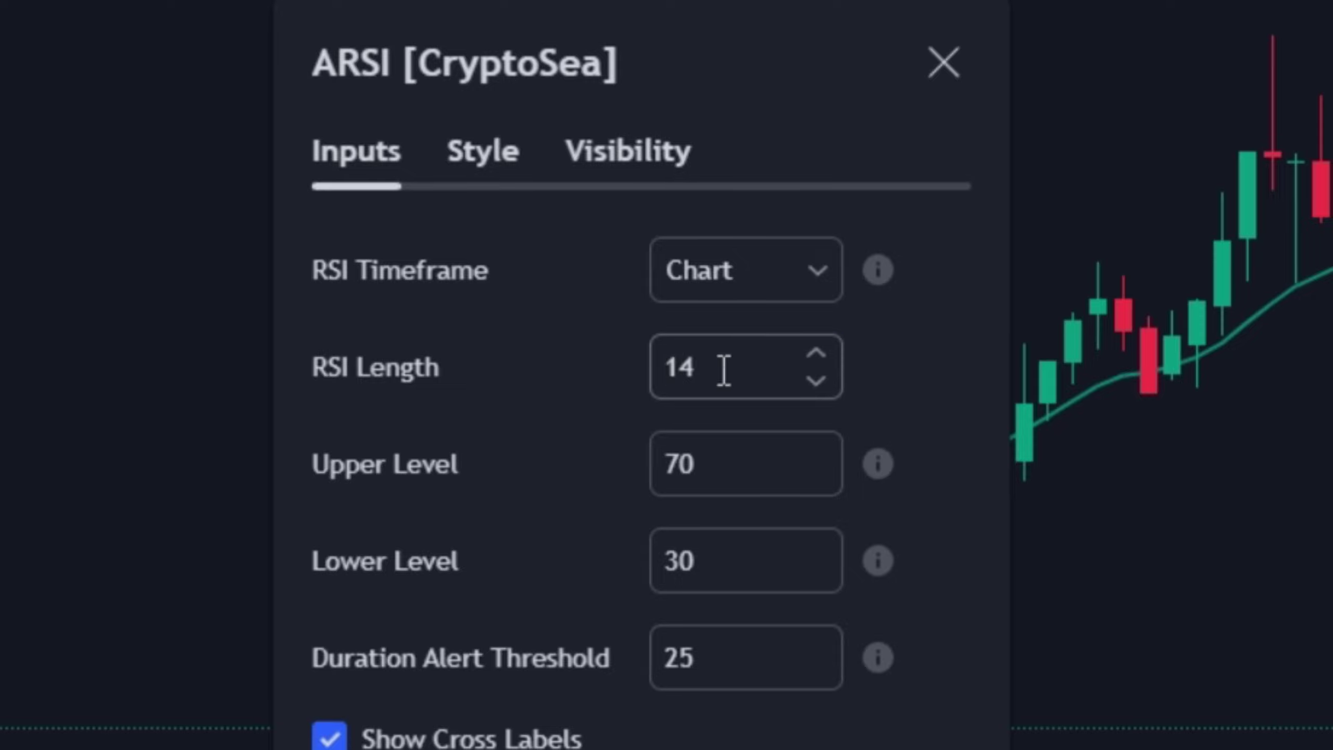
{"action": "type", "text": "9"}
{"action": "left_click", "coordinate": [587, 518]}
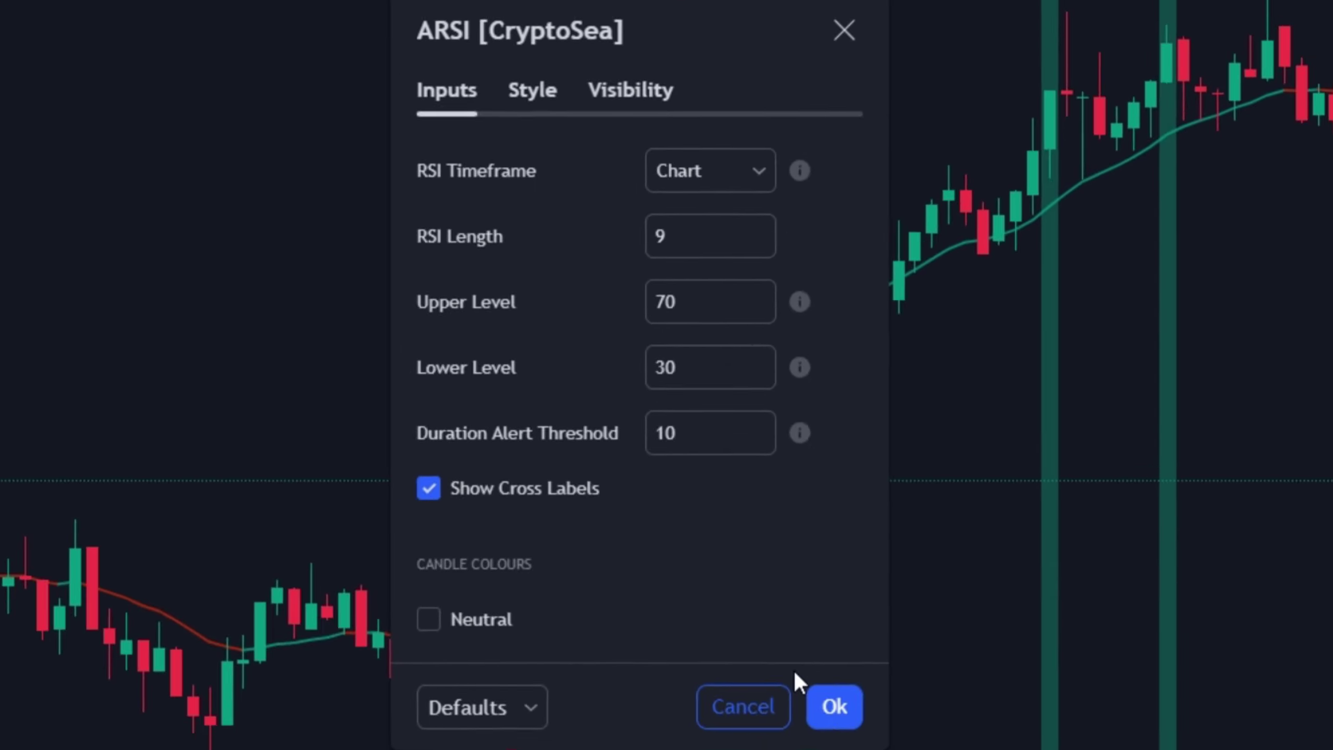
{"action": "left_click", "coordinate": [836, 705]}
{"action": "left_click_drag", "start_coordinate": [774, 640], "coordinate": [951, 583]}
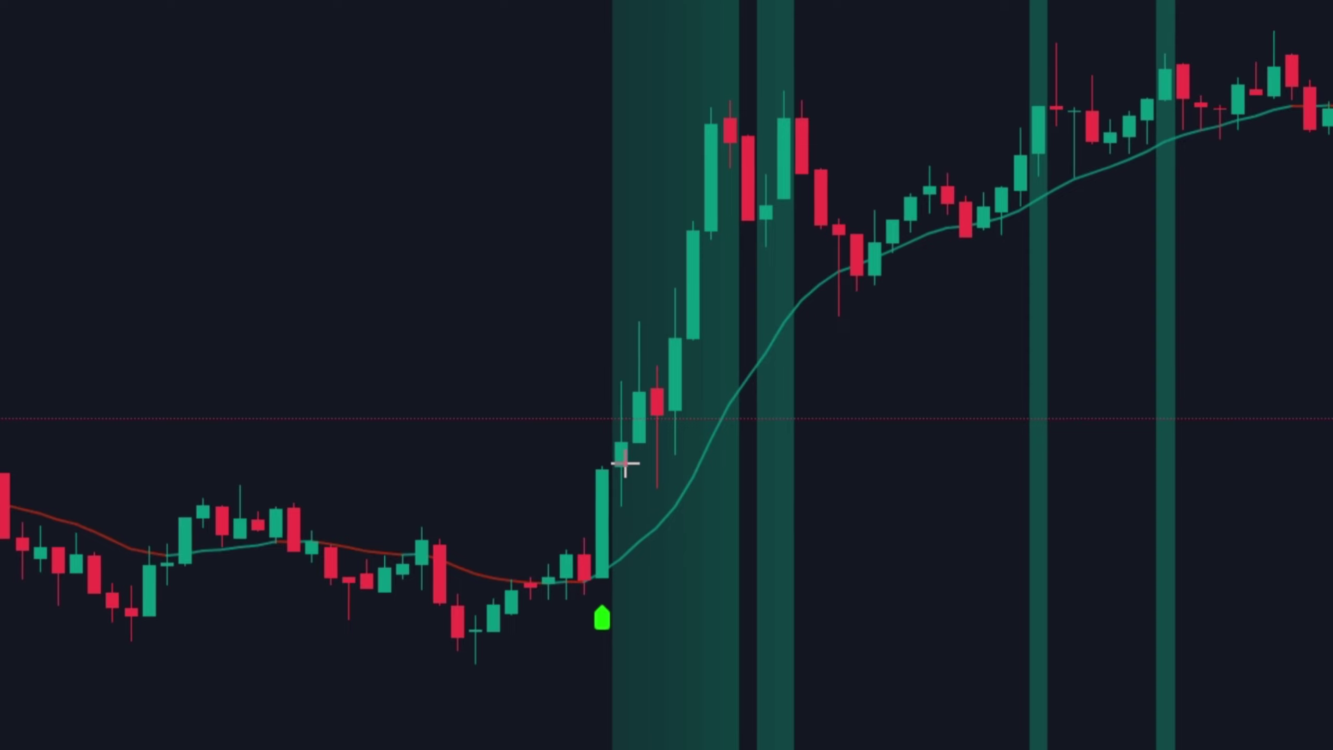
Place a long position at the green buy signal, raising its target and widening it over more candles
{"action": "left_click", "coordinate": [622, 468]}
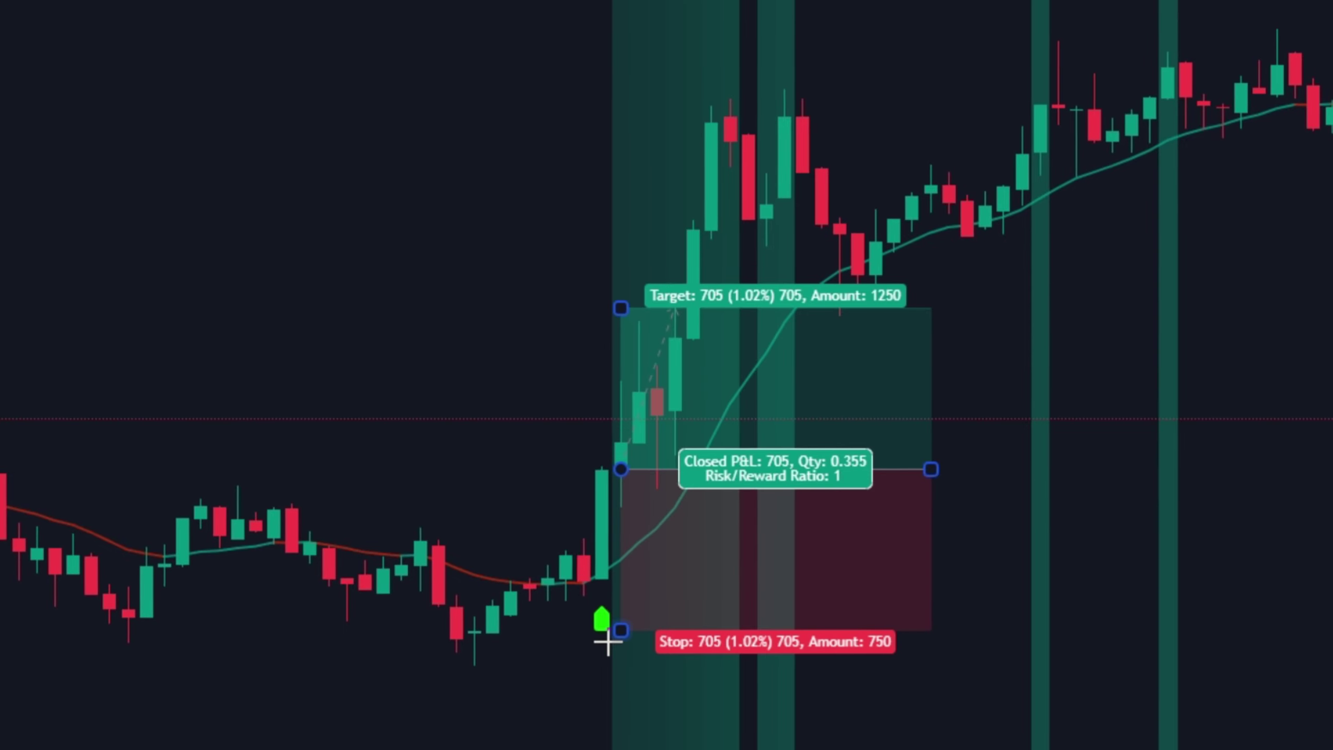
{"action": "left_click_drag", "start_coordinate": [620, 308], "coordinate": [652, 113]}
{"action": "left_click_drag", "start_coordinate": [932, 470], "coordinate": [1101, 467]}
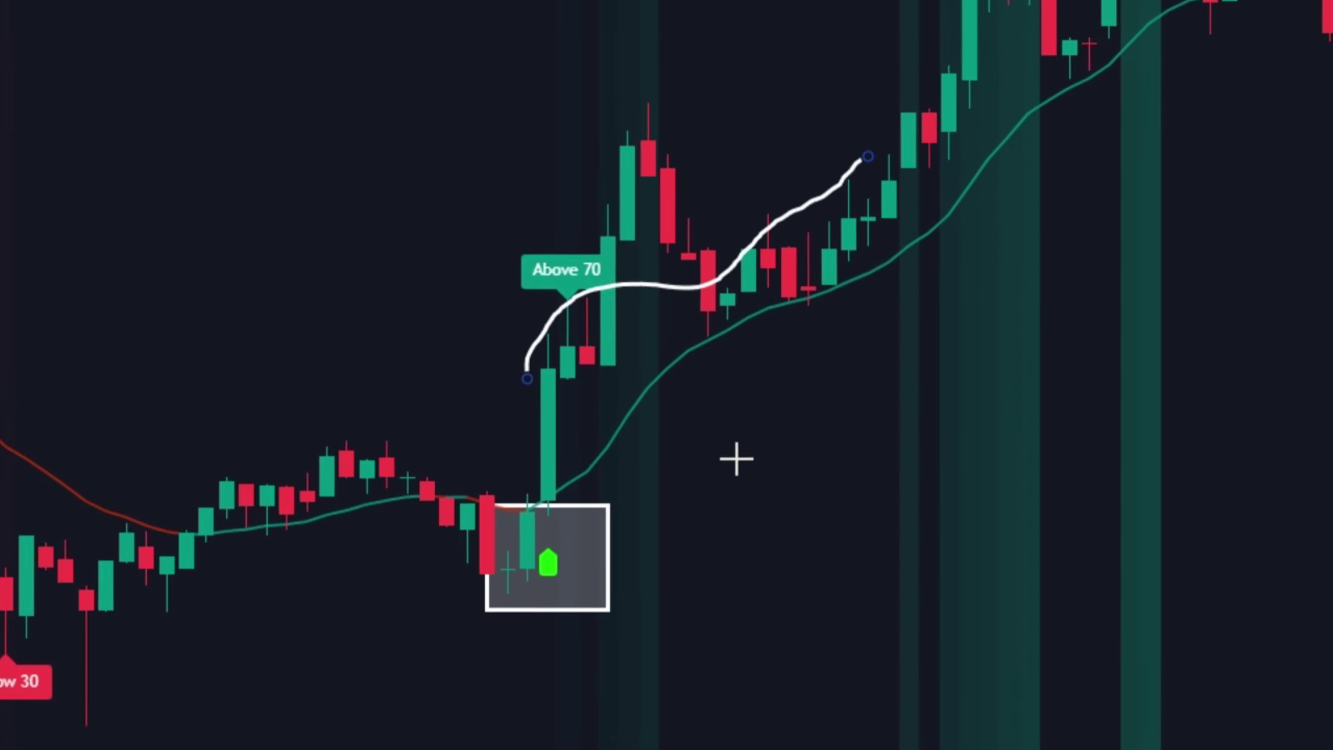
Trace the rally with a freehand line and place another long position at the buy signal
{"action": "left_click_drag", "start_coordinate": [842, 484], "coordinate": [842, 426]}
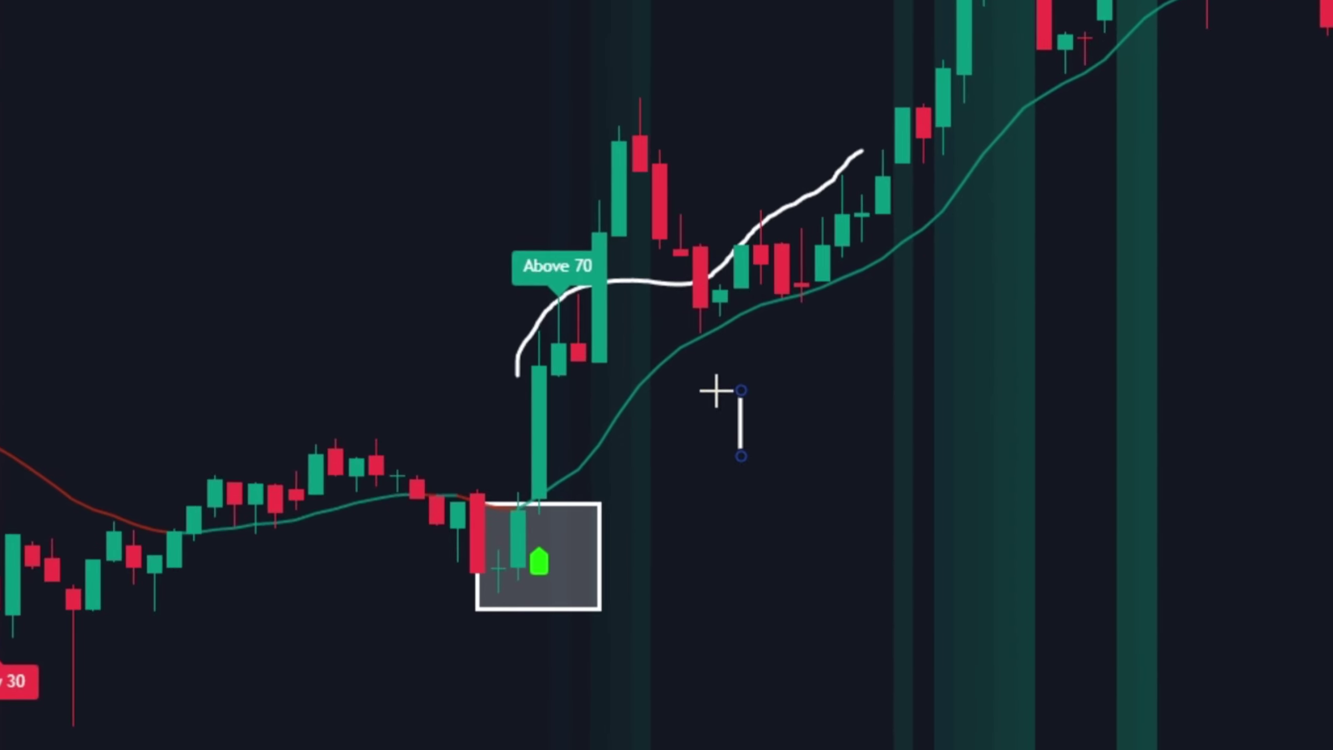
{"action": "left_click_drag", "start_coordinate": [761, 395], "coordinate": [759, 393]}
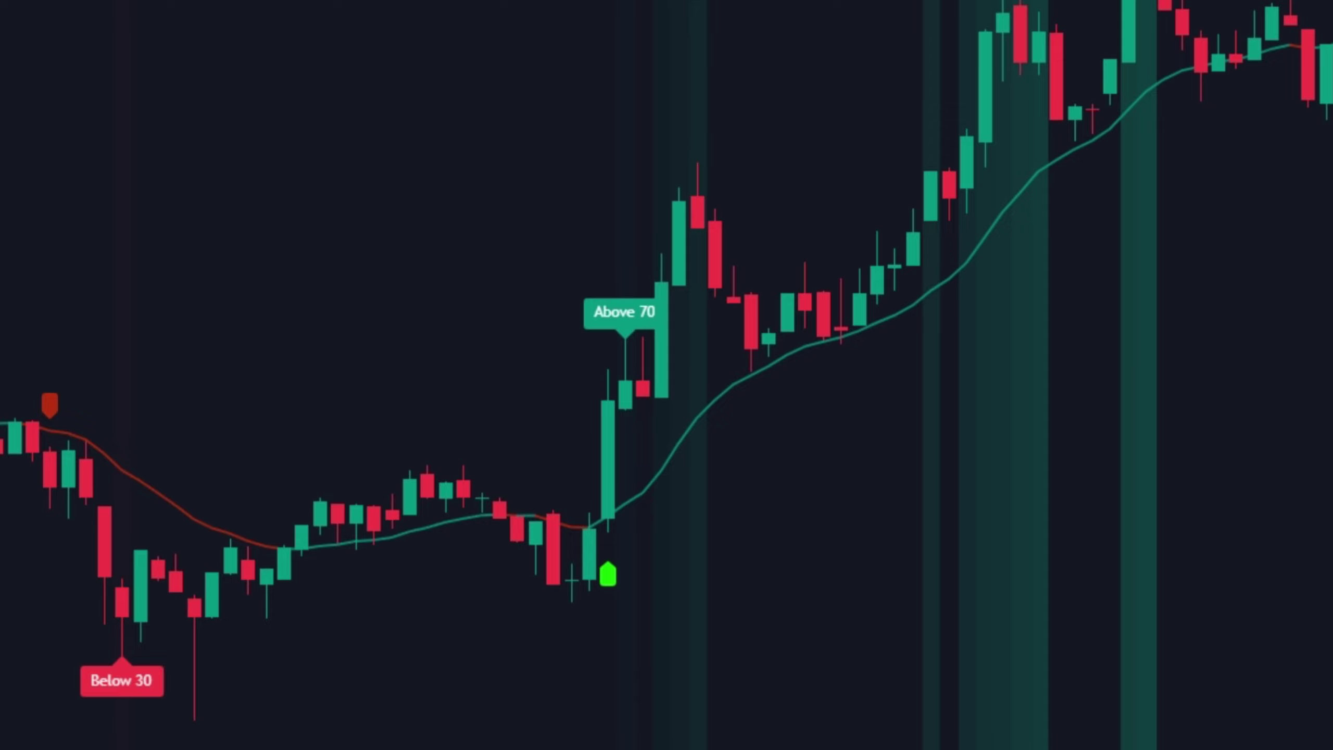
{"action": "left_click", "coordinate": [690, 386]}
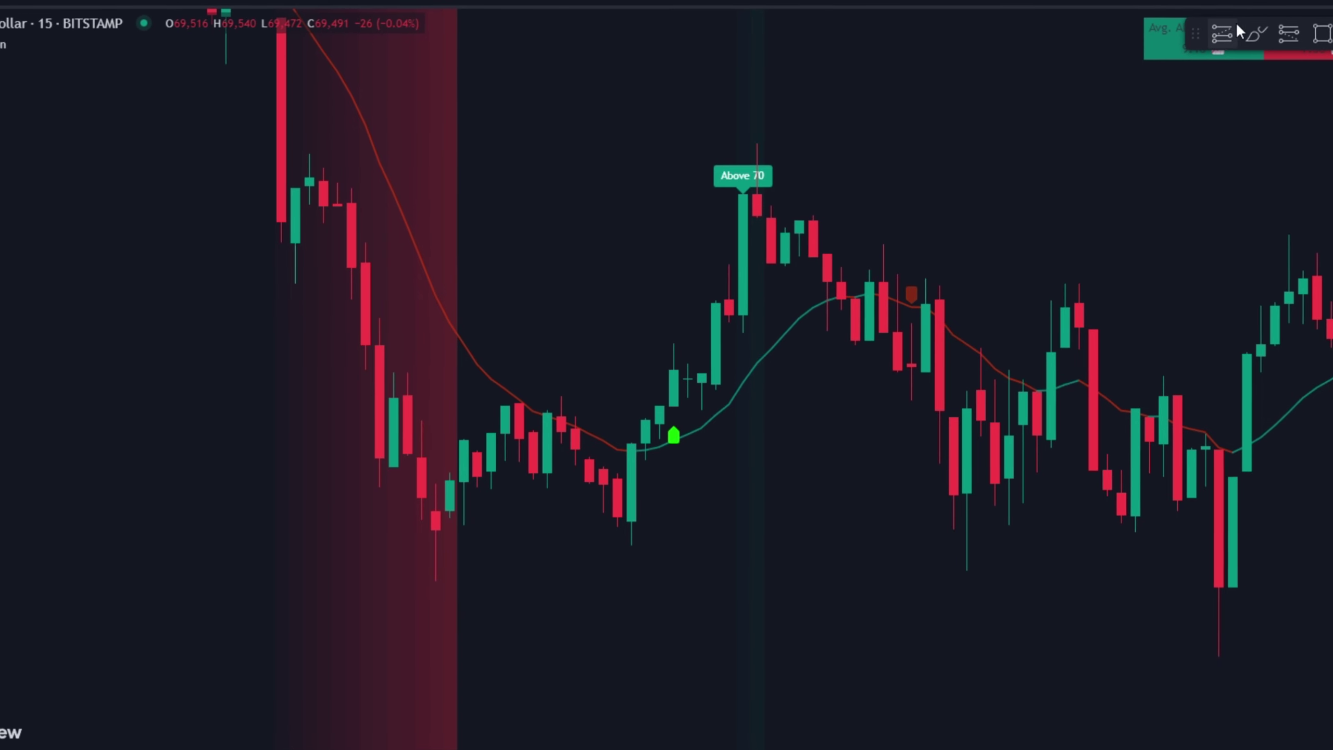
Place a long position at the green buy signal, tightening its stop and ending it at the reversal
{"action": "left_click", "coordinate": [688, 381]}
{"action": "left_click_drag", "start_coordinate": [680, 568], "coordinate": [682, 513]}
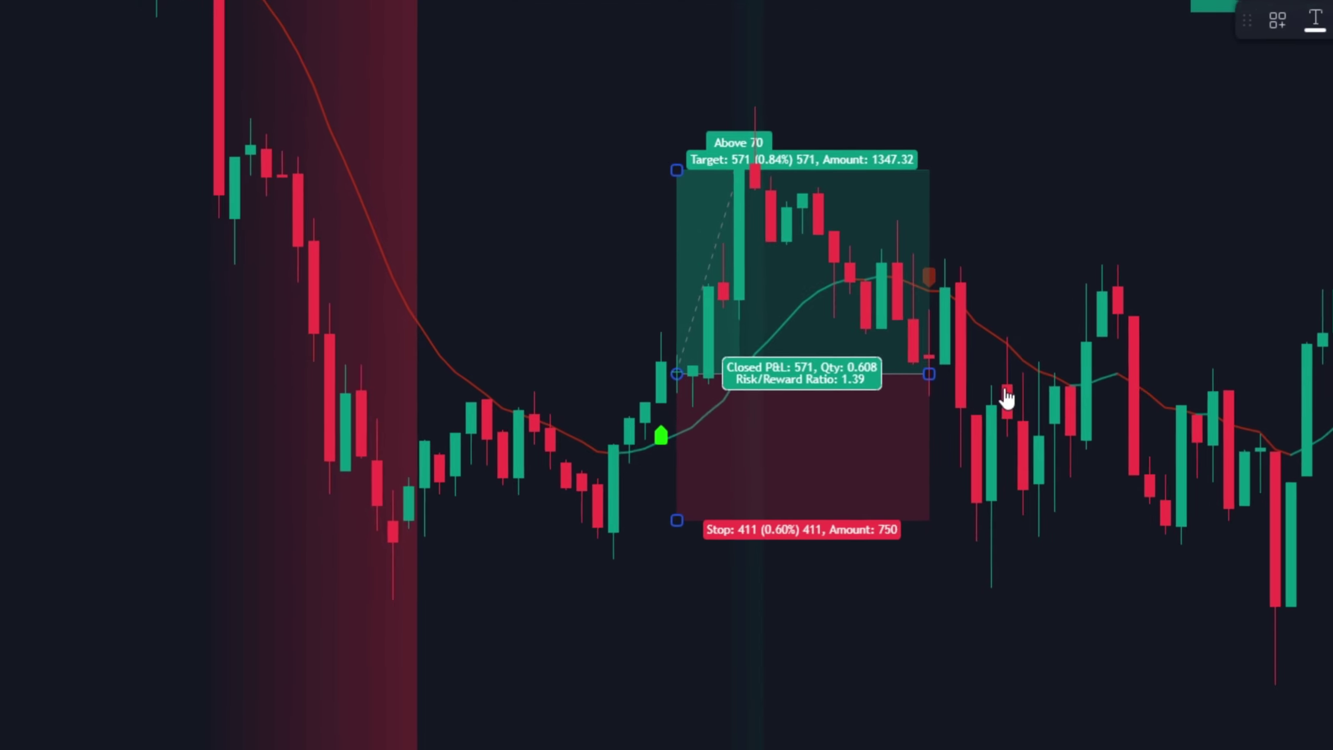
{"action": "left_click_drag", "start_coordinate": [917, 380], "coordinate": [759, 387]}
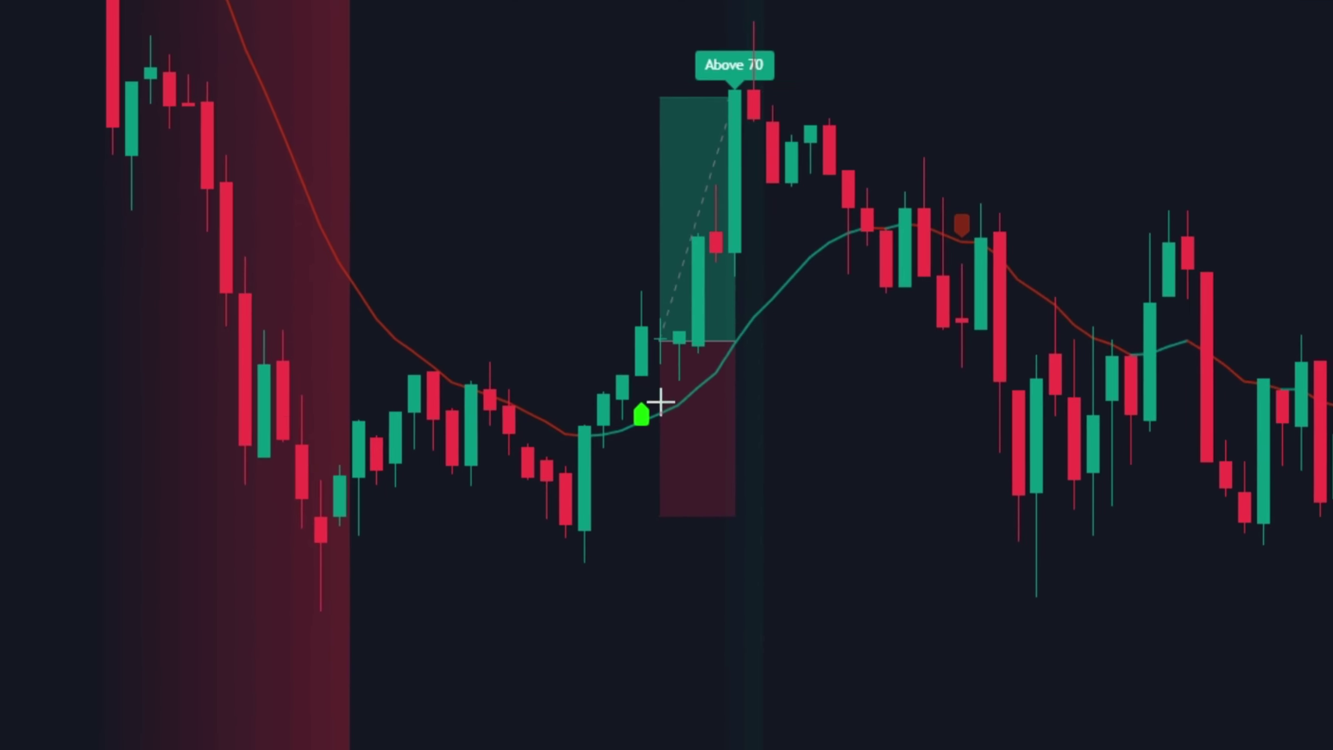
{"action": "mouse_move", "coordinate": [655, 428]}
{"action": "left_mouse_down"}
{"action": "mouse_move", "coordinate": [823, 294]}
{"action": "mouse_move", "coordinate": [816, 251]}
{"action": "mouse_move", "coordinate": [801, 257]}
{"action": "left_mouse_up"}
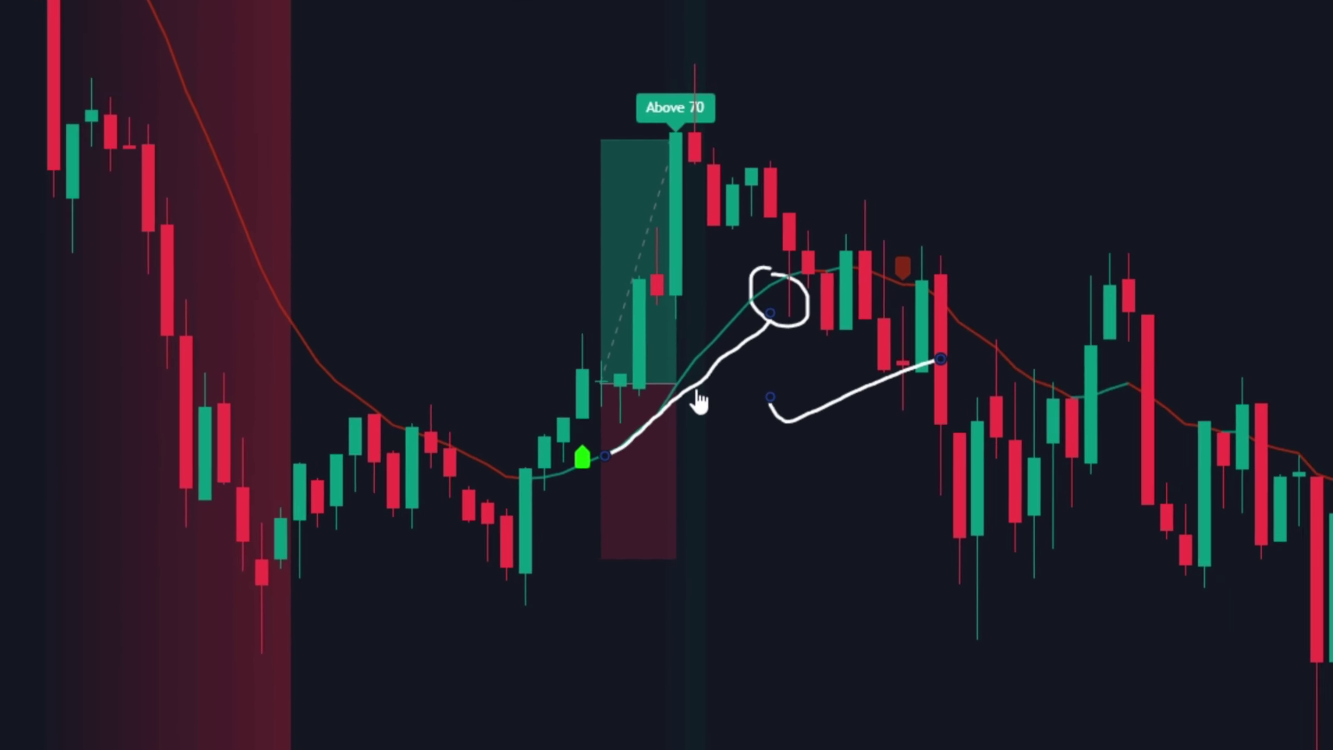
Shorten the long position to the exit candle and move its target toward the Above 70 candle
{"action": "left_click", "coordinate": [563, 456]}
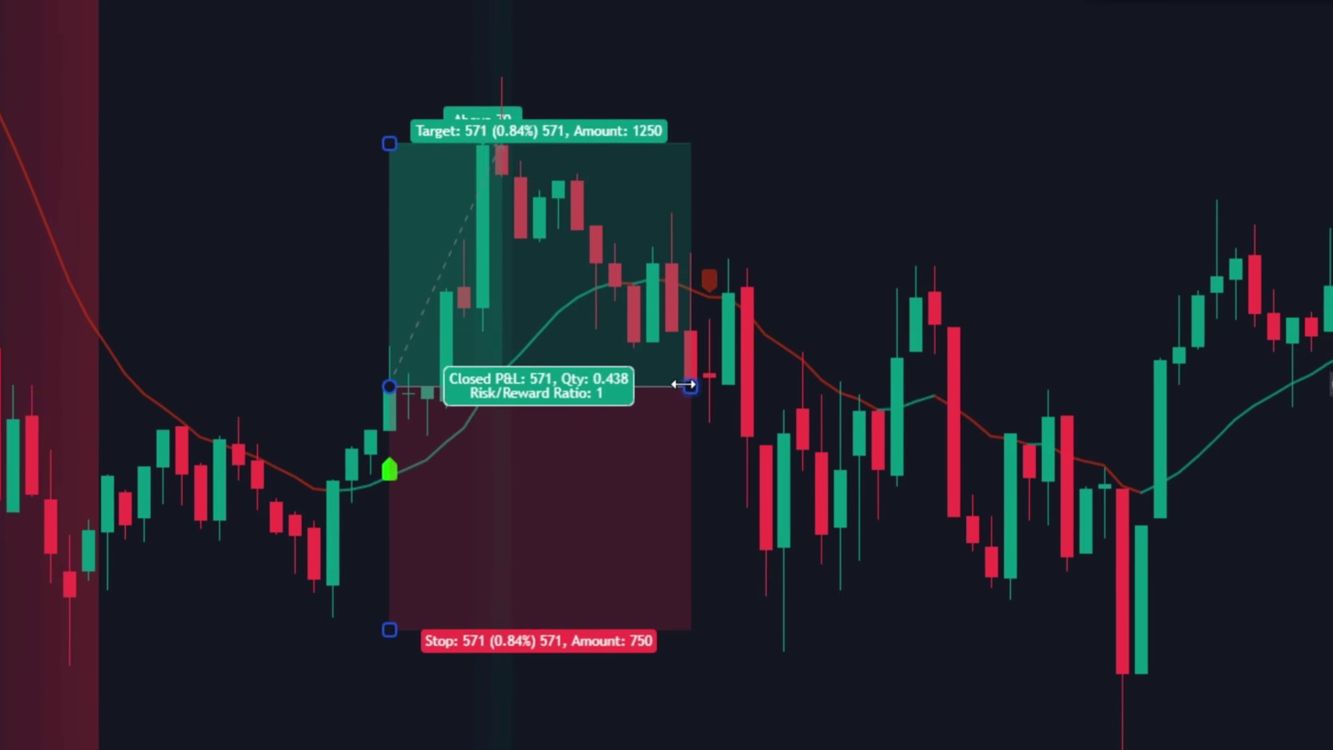
{"action": "left_click_drag", "start_coordinate": [917, 352], "coordinate": [728, 352]}
{"action": "left_click_drag", "start_coordinate": [617, 109], "coordinate": [616, 222]}
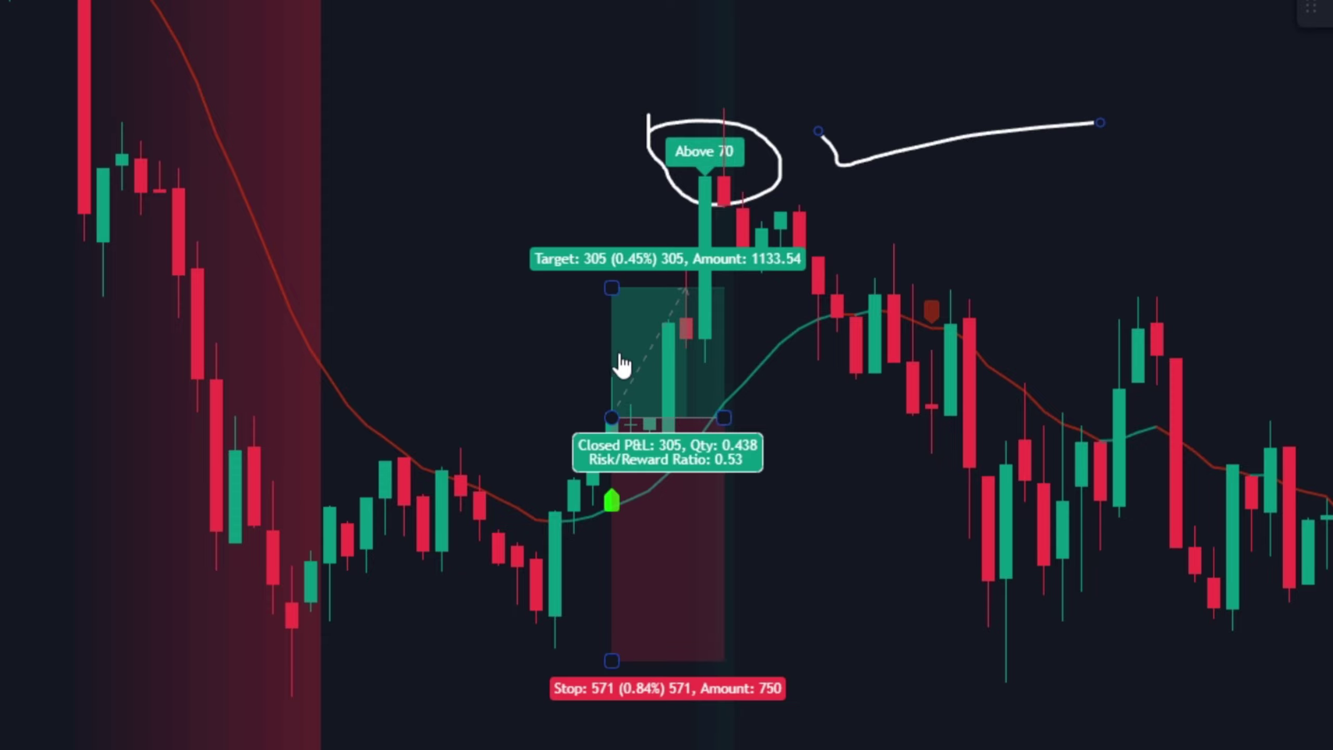
{"action": "left_click_drag", "start_coordinate": [612, 288], "coordinate": [620, 233]}
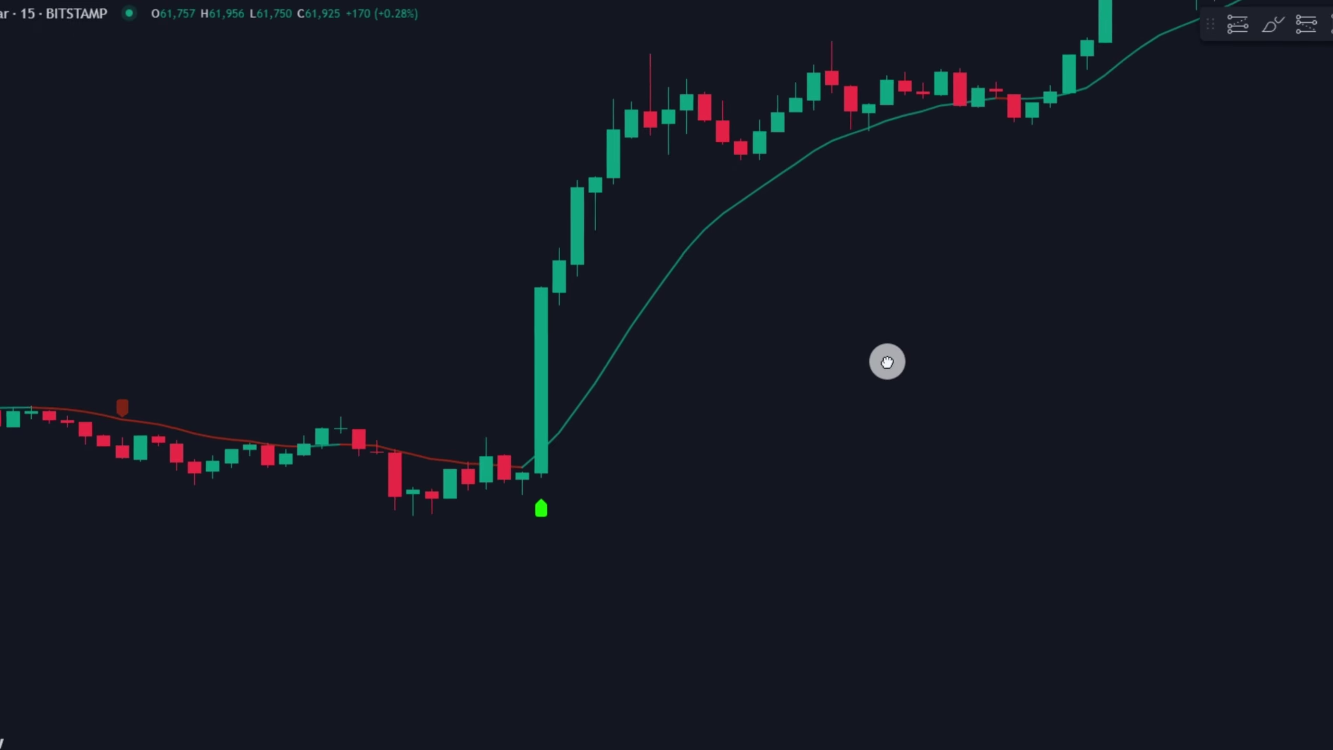
Move to another buy signal, lower its stop below recent lows and mark the rally and lows
{"action": "left_click_drag", "start_coordinate": [887, 360], "coordinate": [863, 405]}
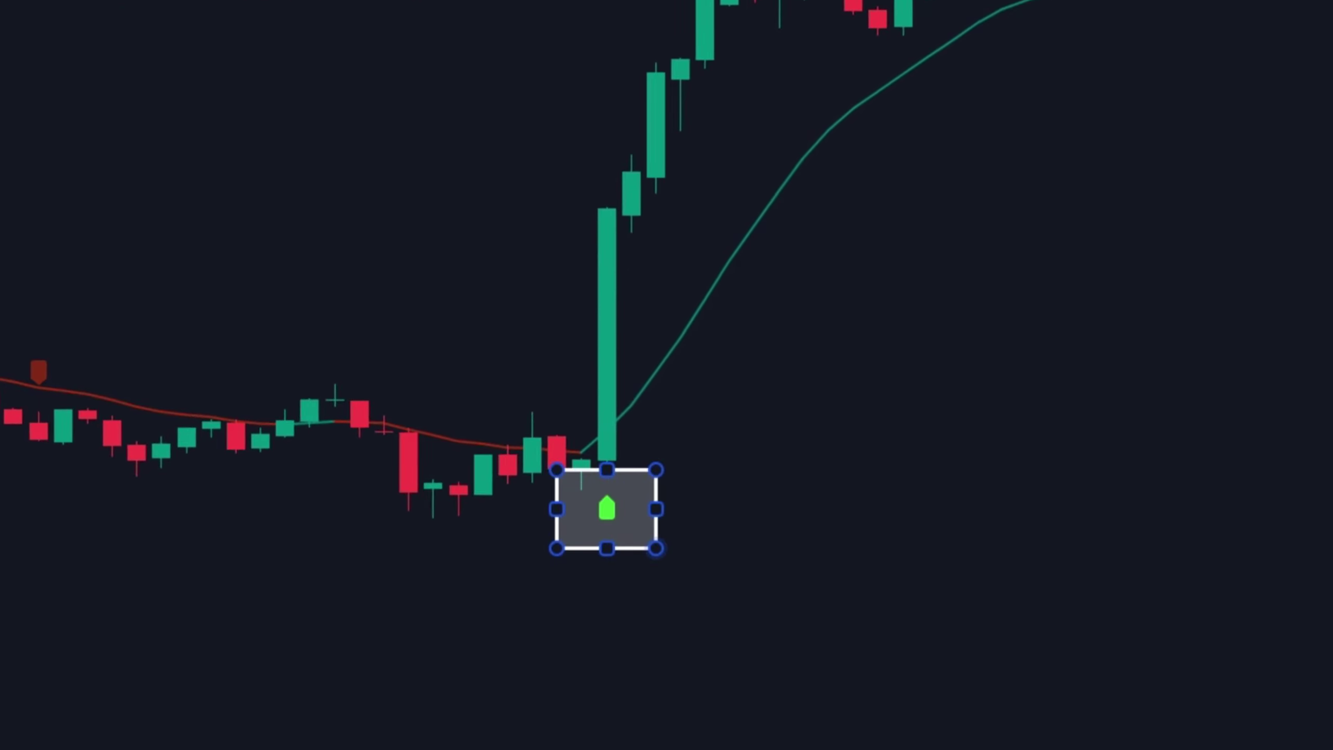
{"action": "left_click_drag", "start_coordinate": [723, 312], "coordinate": [636, 436]}
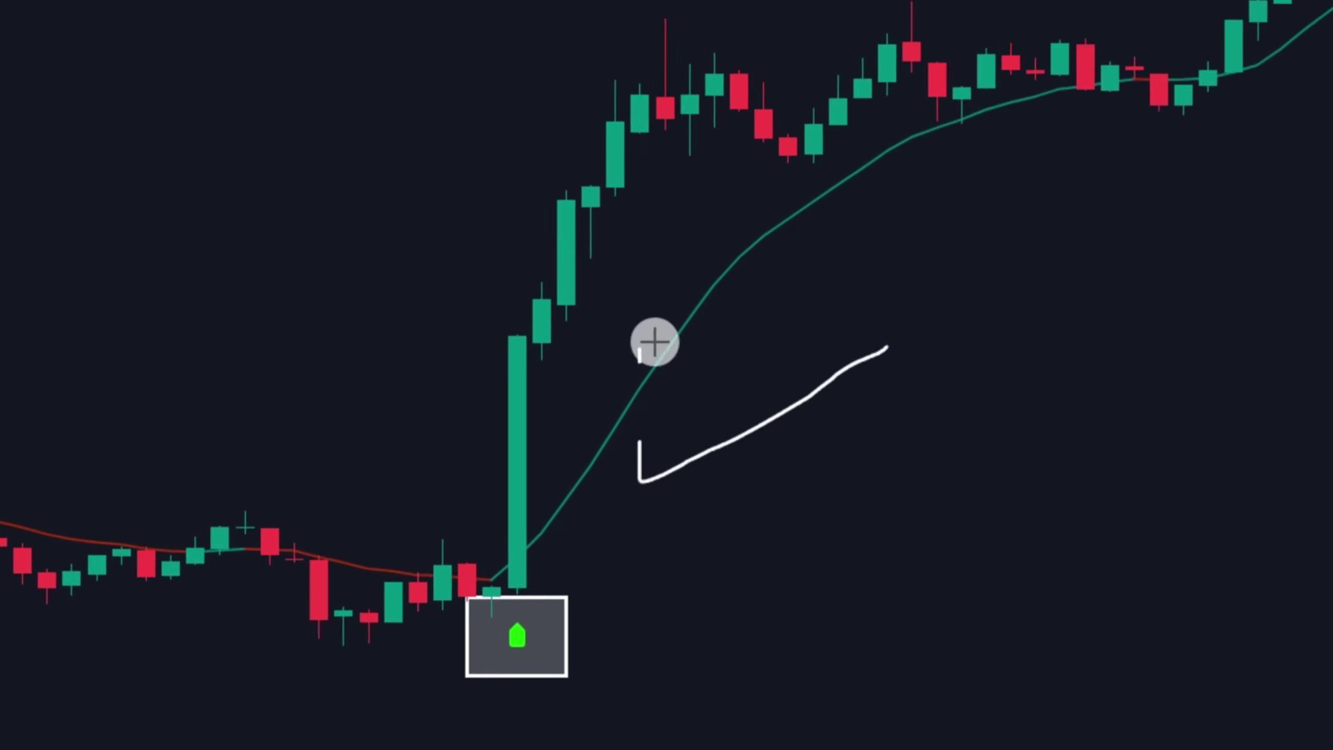
{"action": "left_click_drag", "start_coordinate": [789, 241], "coordinate": [785, 292]}
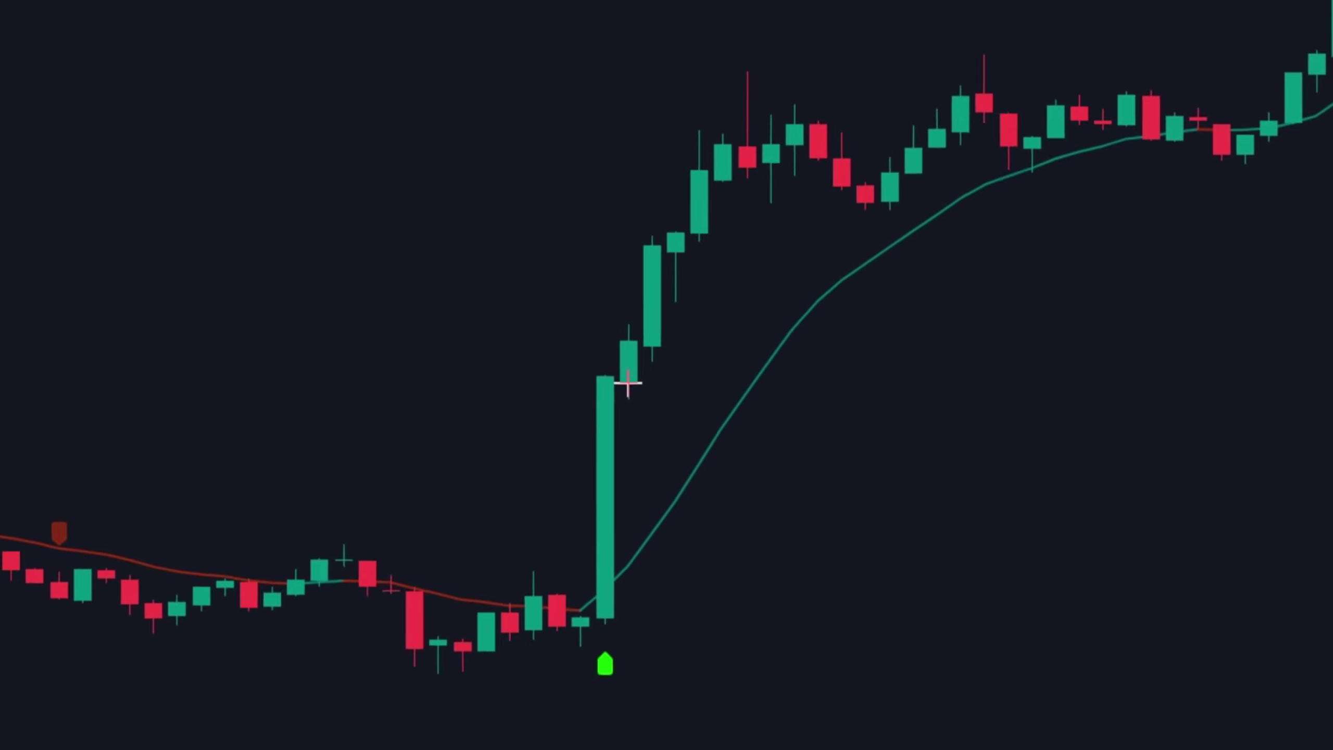
{"action": "left_click_drag", "start_coordinate": [652, 540], "coordinate": [628, 634]}
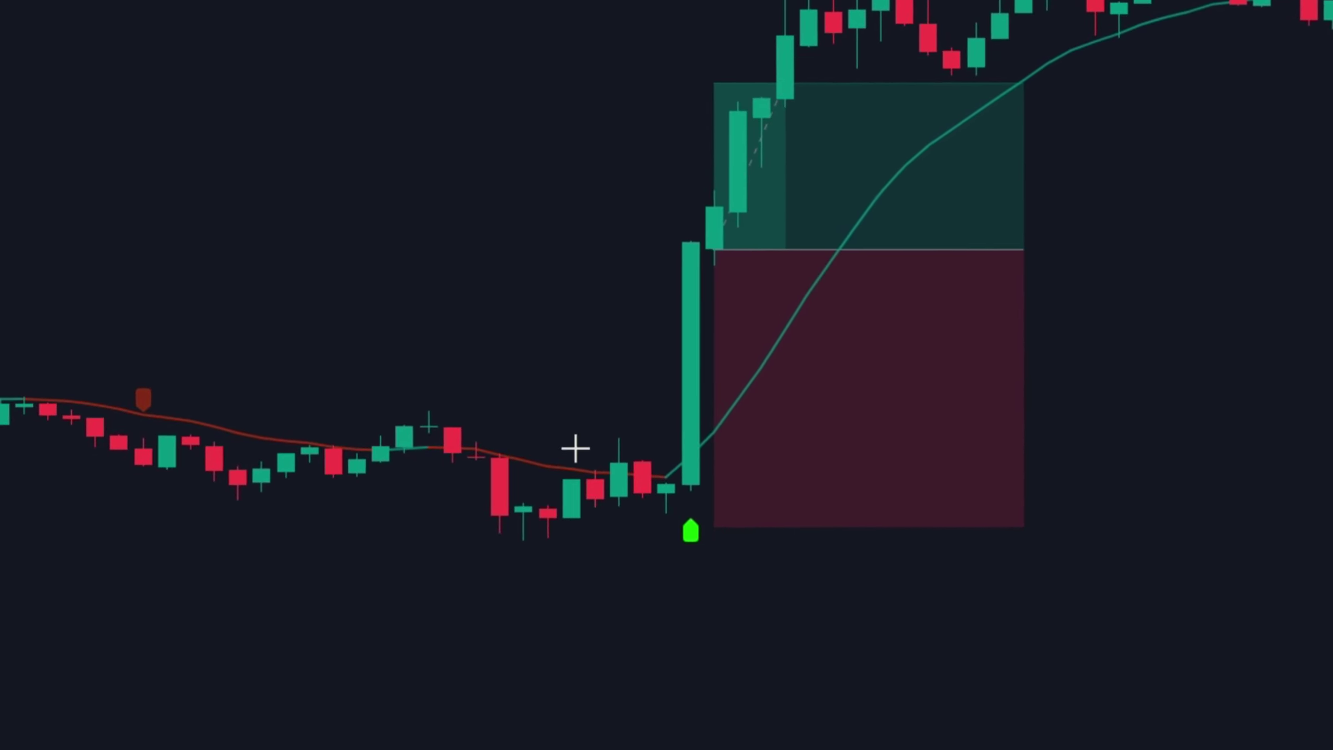
{"action": "left_click_drag", "start_coordinate": [409, 546], "coordinate": [646, 559]}
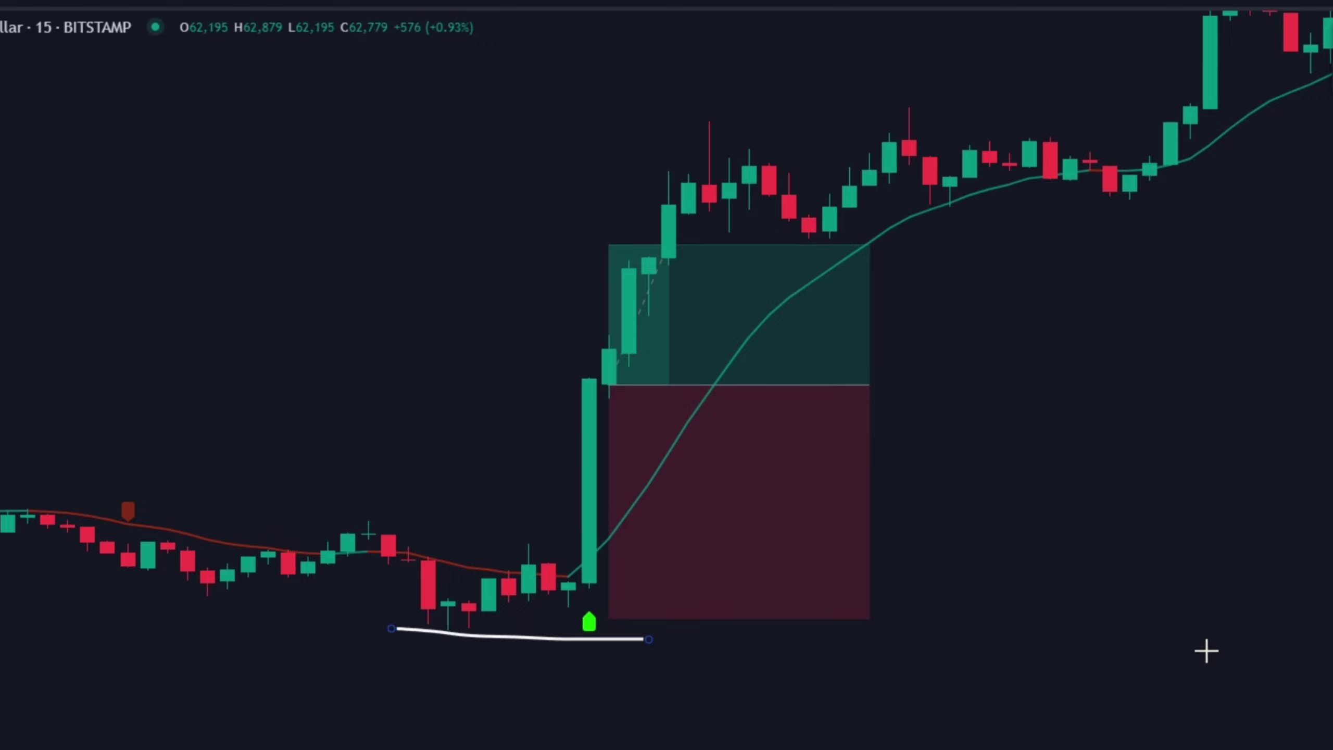
Raise the long position's target to 2,002, extend it over more candles and mark where price stalls
{"action": "left_click", "coordinate": [903, 457]}
{"action": "left_click_drag", "start_coordinate": [718, 82], "coordinate": [722, 62]}
{"action": "left_click_drag", "start_coordinate": [568, 280], "coordinate": [571, 83]}
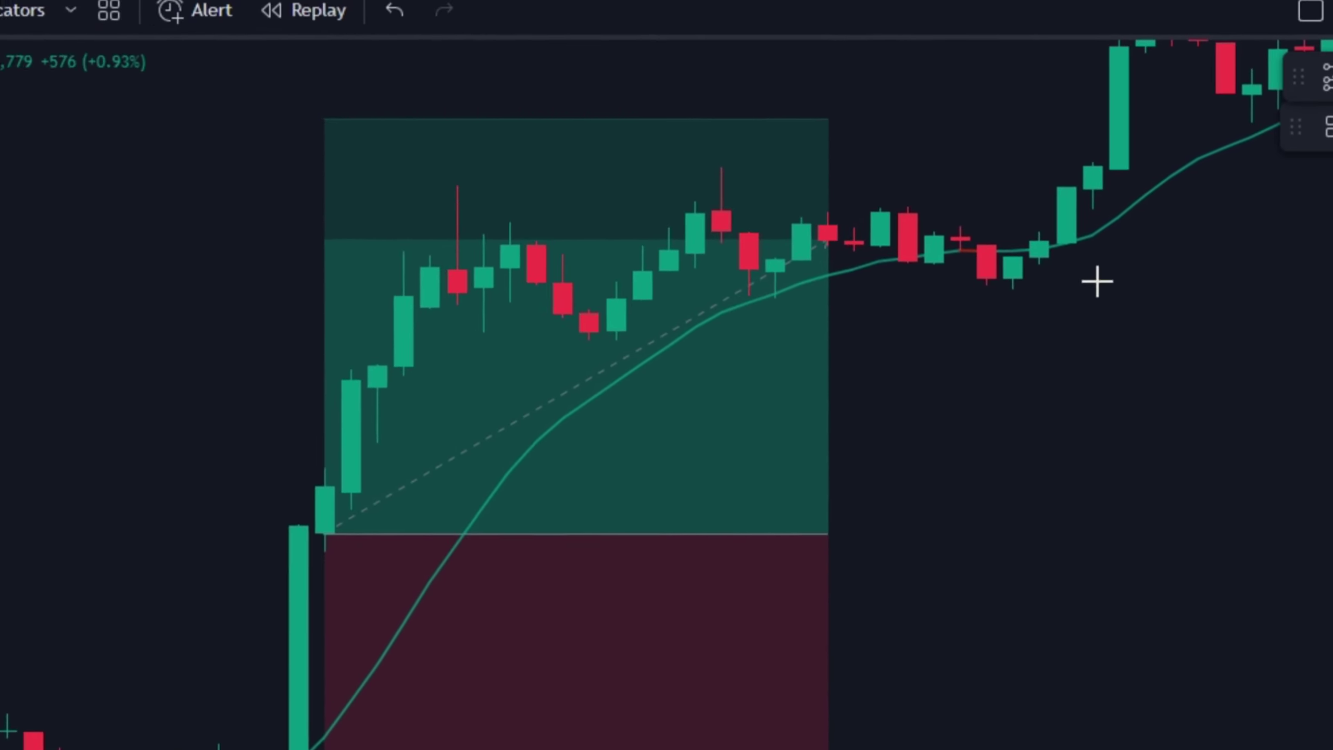
{"action": "left_click_drag", "start_coordinate": [1077, 167], "coordinate": [1164, 154]}
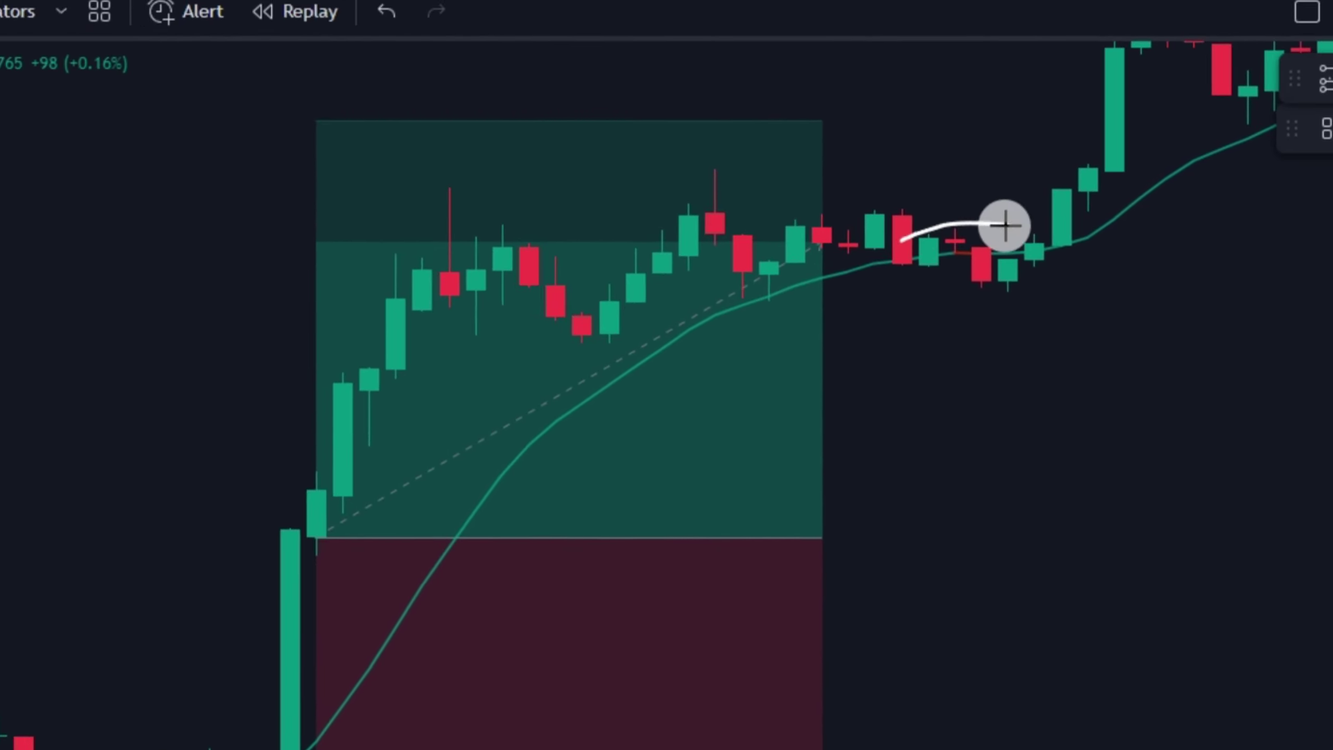
{"action": "left_click", "coordinate": [821, 514]}
{"action": "left_click_drag", "start_coordinate": [821, 513], "coordinate": [948, 513]}
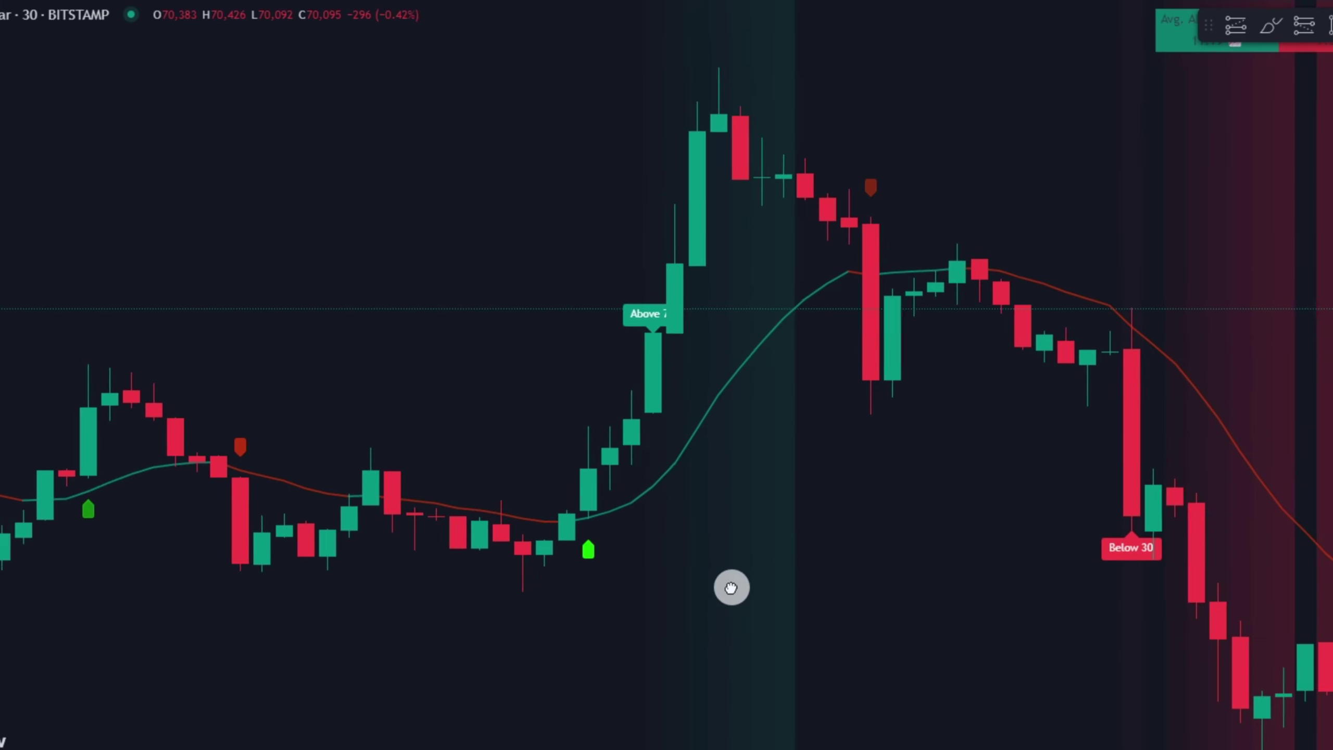
{"action": "left_click_drag", "start_coordinate": [729, 585], "coordinate": [717, 554]}
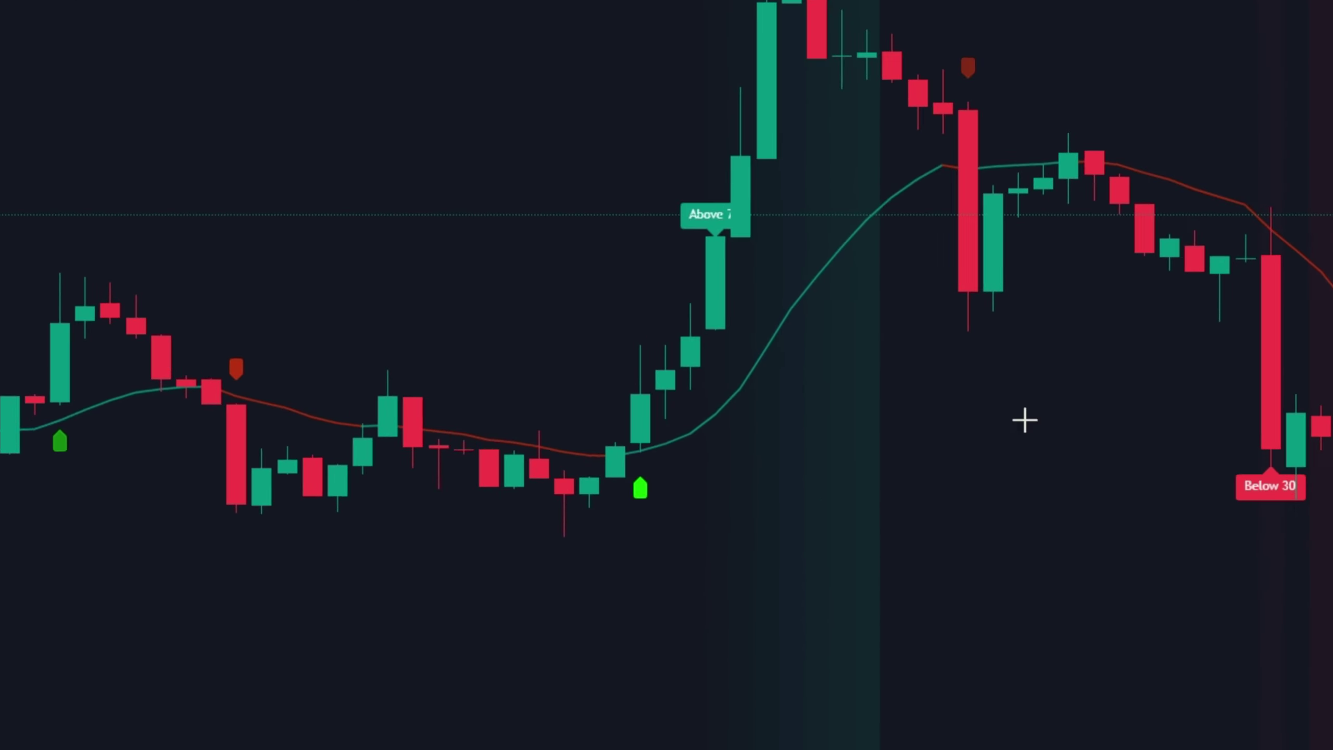
Place a long position at the next buy signal, box the Above 70 label, and tighten stop and target
{"action": "left_click", "coordinate": [681, 380]}
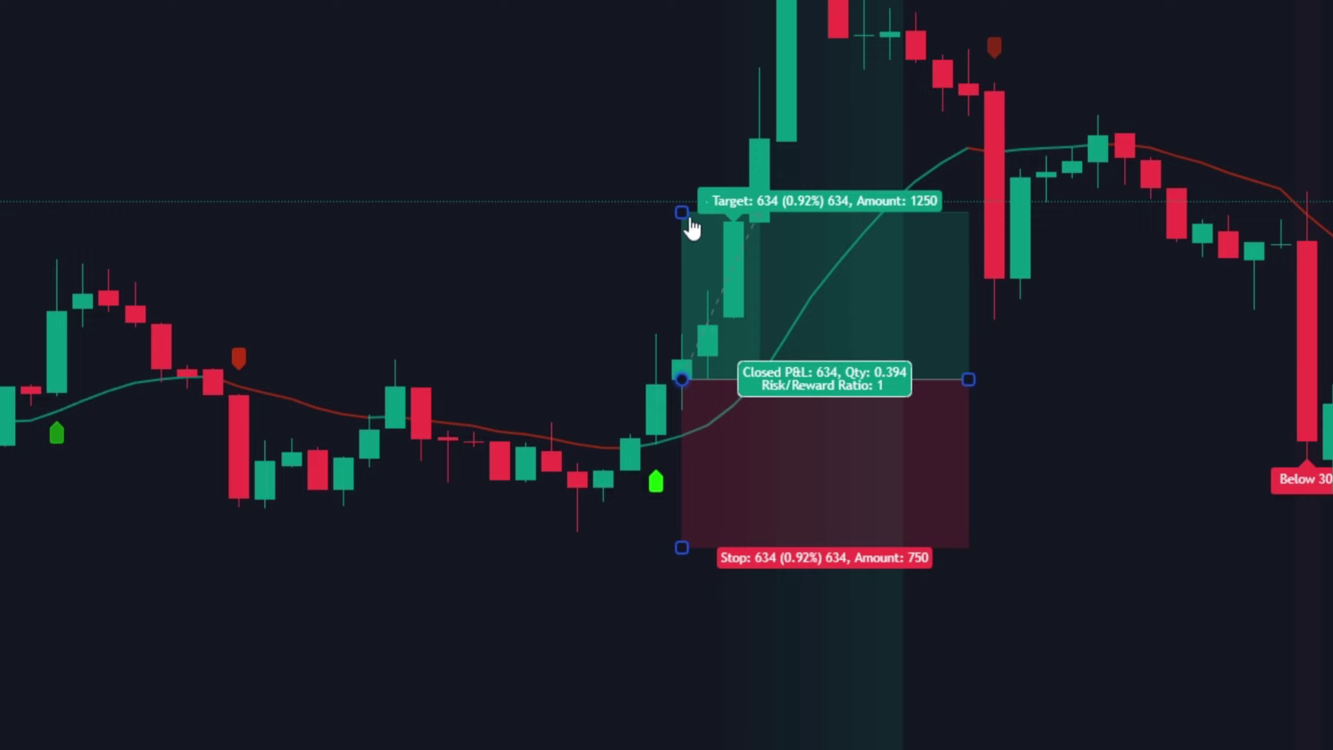
{"action": "key", "text": "alt+shift+r"}
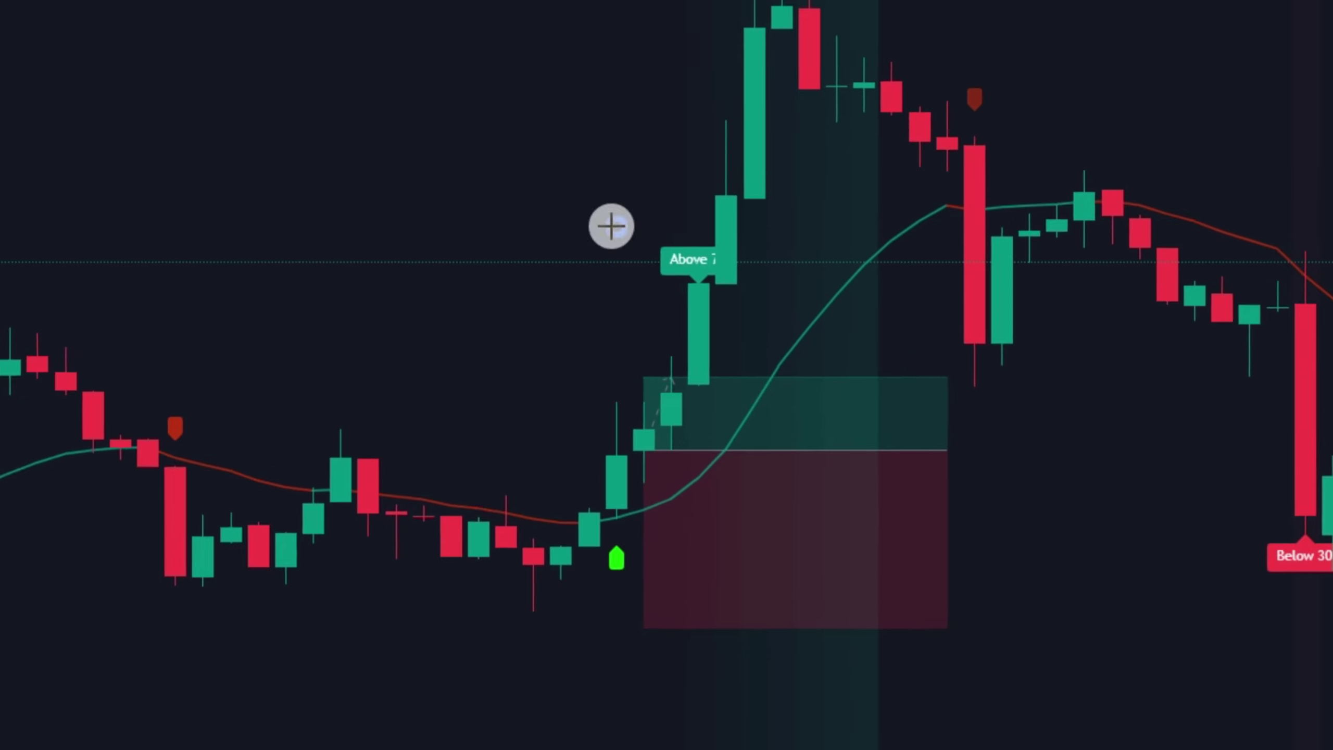
{"action": "left_click_drag", "start_coordinate": [655, 168], "coordinate": [781, 230]}
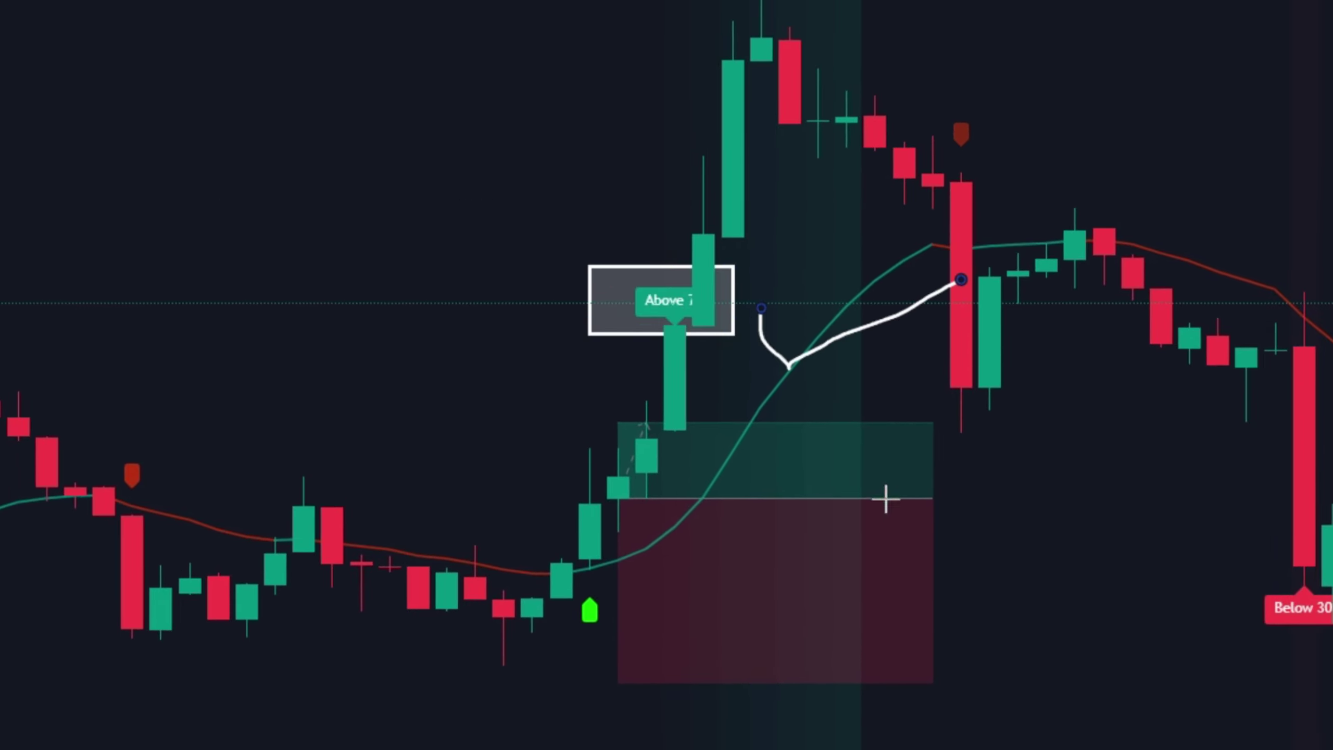
{"action": "left_click_drag", "start_coordinate": [618, 683], "coordinate": [624, 629]}
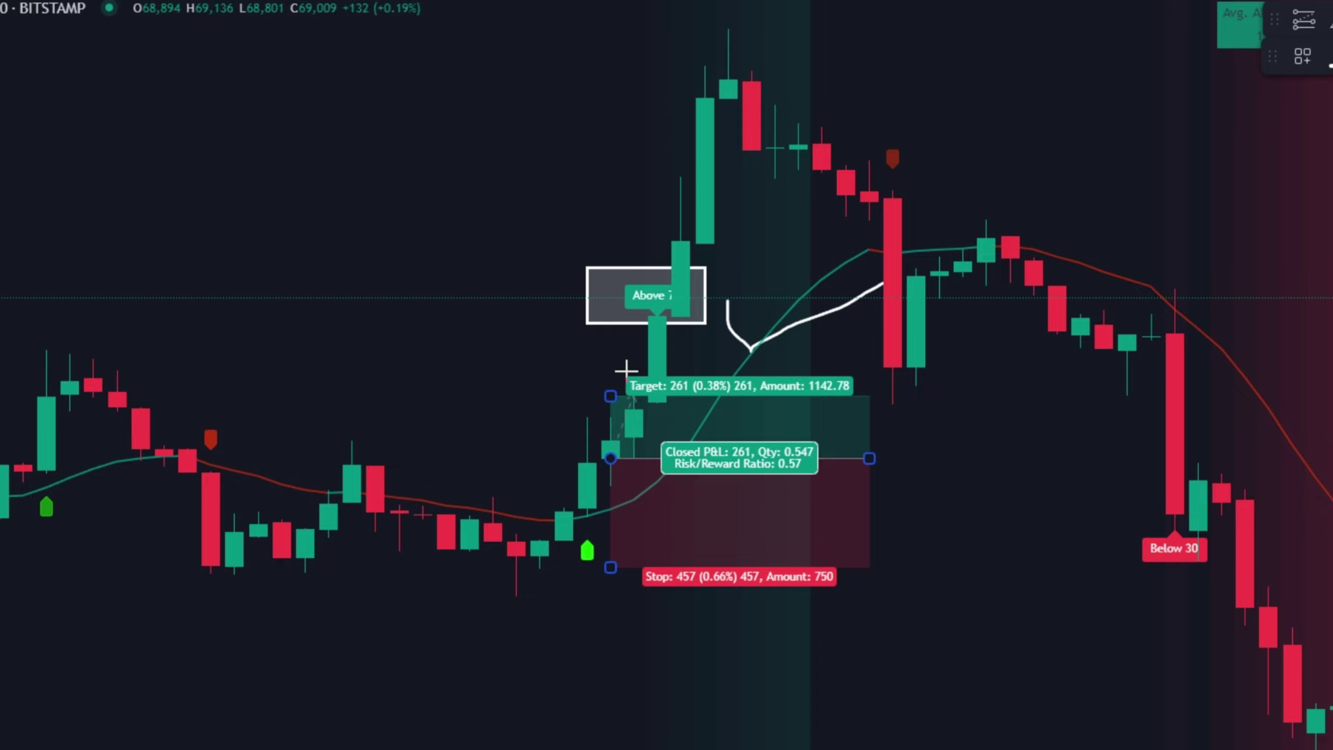
{"action": "left_click_drag", "start_coordinate": [610, 396], "coordinate": [614, 316]}
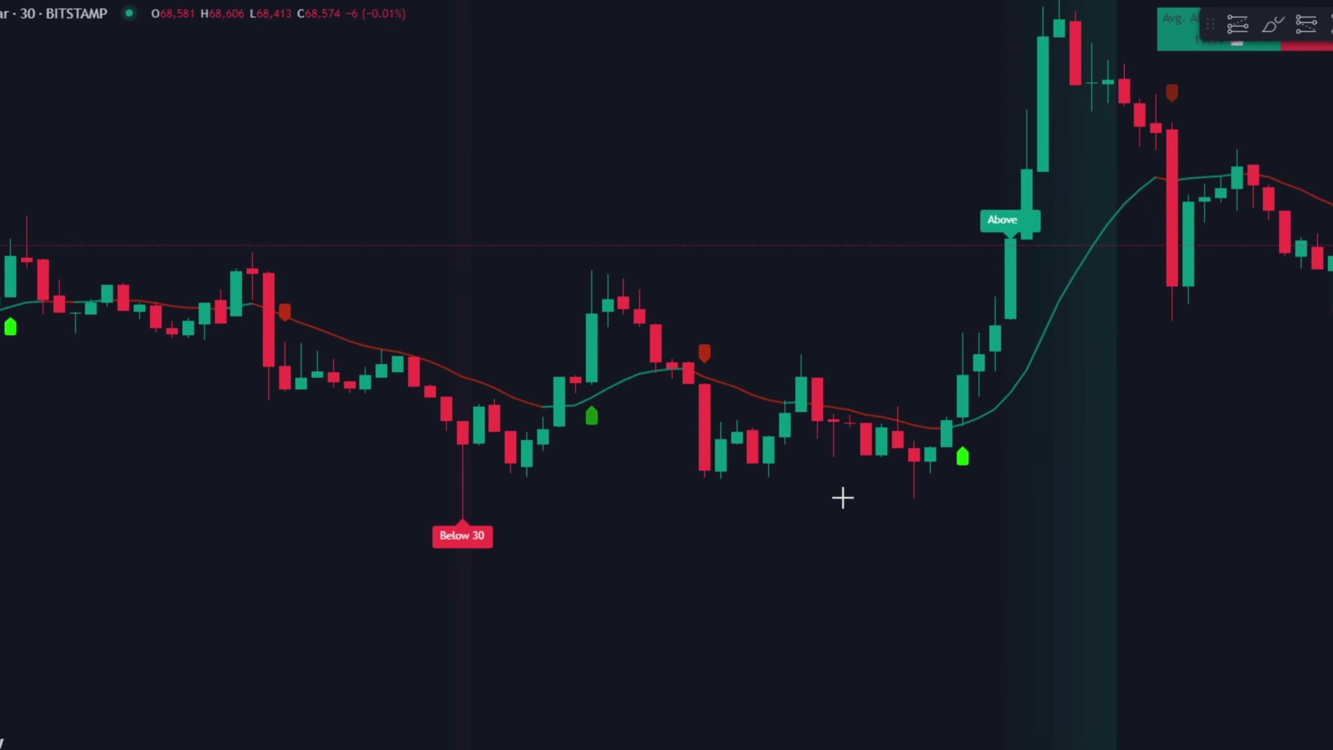
Pan to the next sell signal, box its marker and sketch an arrow along the price drop
{"action": "scroll", "coordinate": [886, 462], "scroll_direction": "right", "scroll_amount": 5}
{"action": "left_click_drag", "start_coordinate": [1006, 497], "coordinate": [799, 546]}
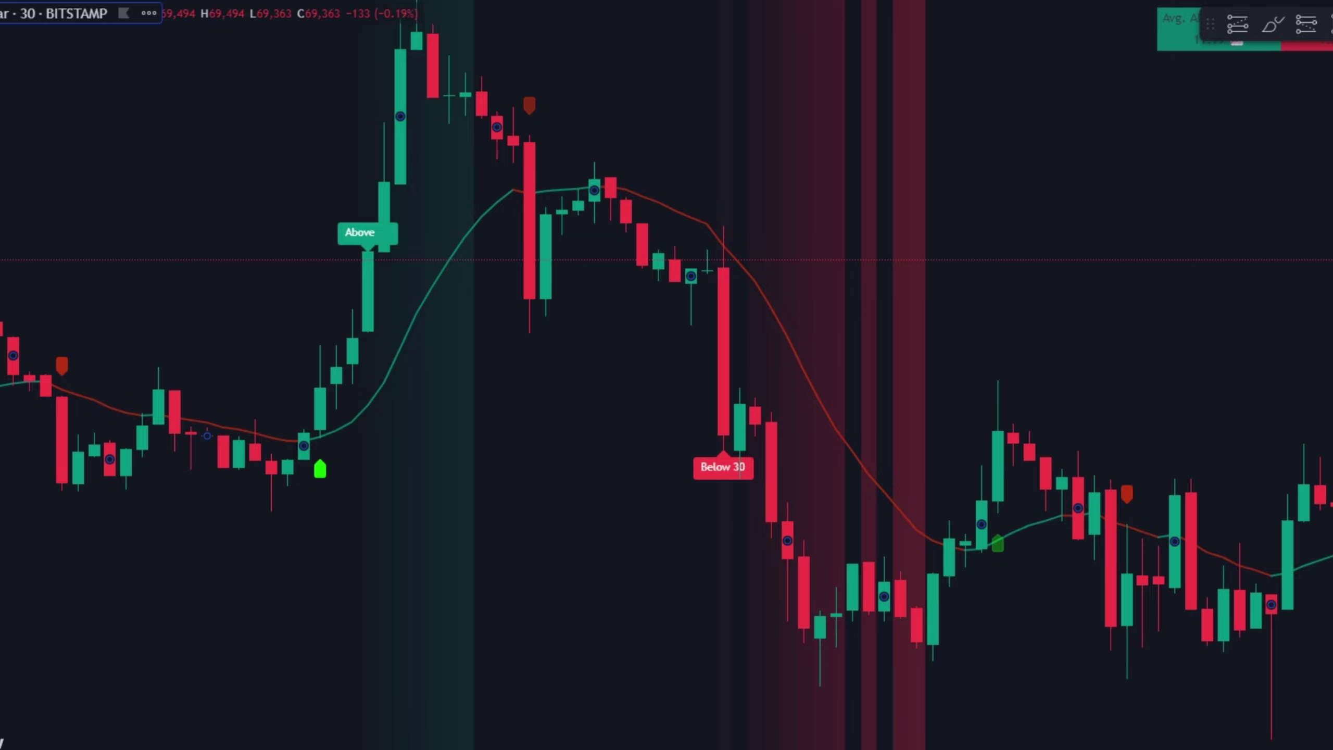
{"action": "scroll", "coordinate": [892, 315], "scroll_direction": "up", "scroll_amount": 2}
{"action": "mouse_move", "coordinate": [893, 315]}
{"action": "left_mouse_down"}
{"action": "mouse_move", "coordinate": [943, 331]}
{"action": "mouse_move", "coordinate": [538, 435]}
{"action": "left_mouse_up"}
{"action": "left_click_drag", "start_coordinate": [503, 174], "coordinate": [590, 222]}
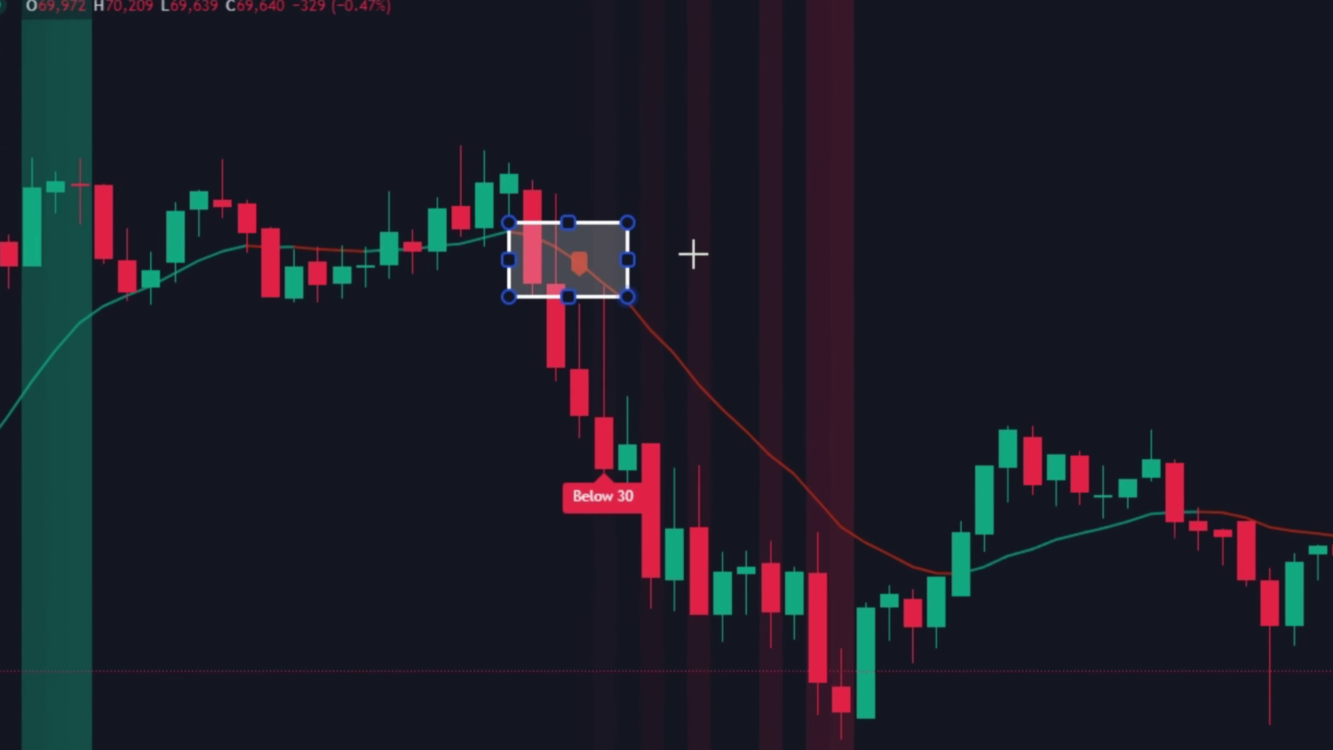
{"action": "left_click_drag", "start_coordinate": [779, 296], "coordinate": [777, 361]}
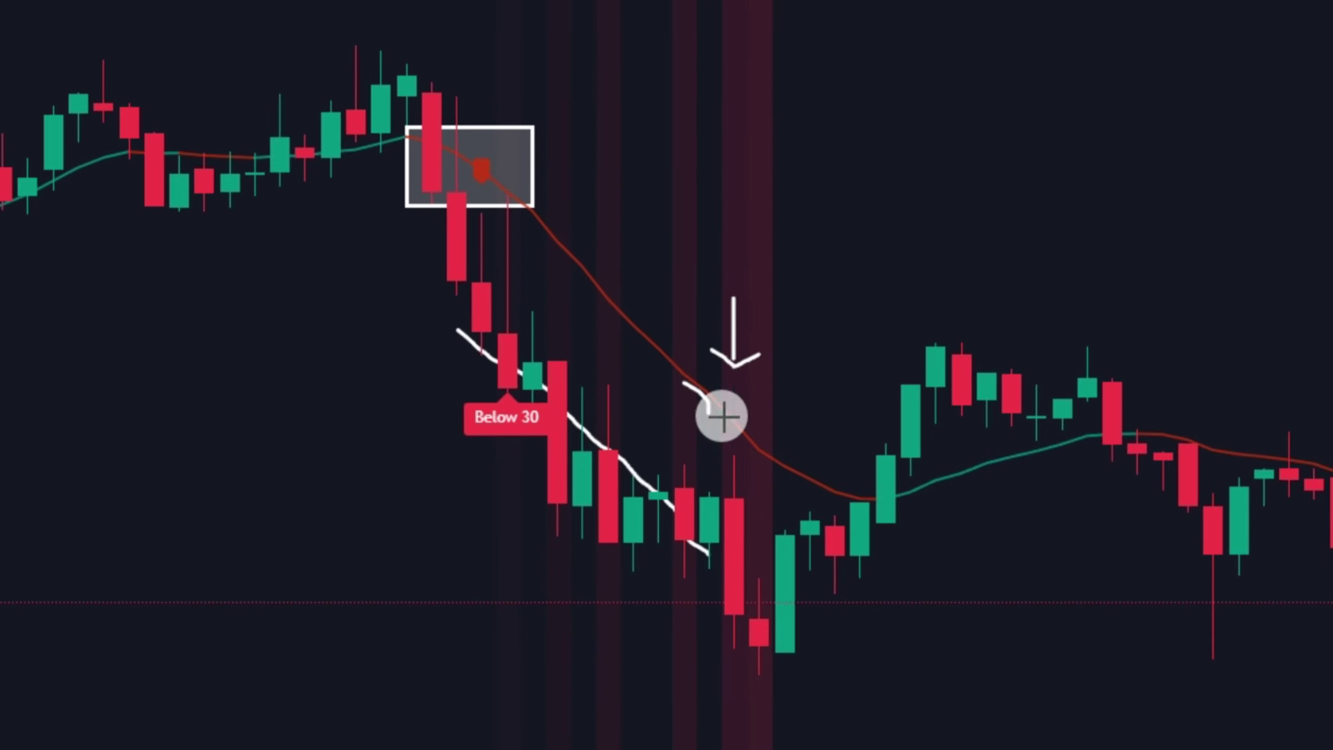
Clear all chart annotations and place a short position at the sell candle with its stop at 848
{"action": "right_click", "coordinate": [823, 310]}
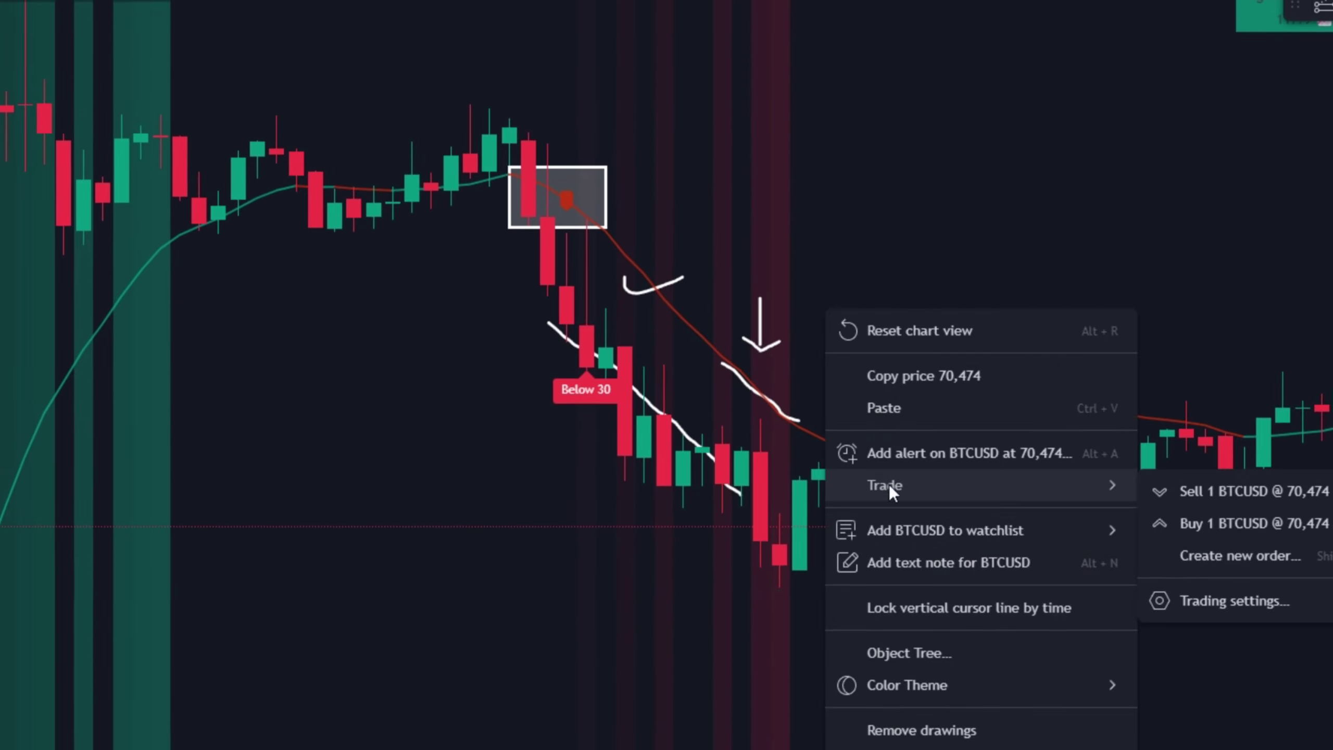
{"action": "left_click", "coordinate": [947, 728]}
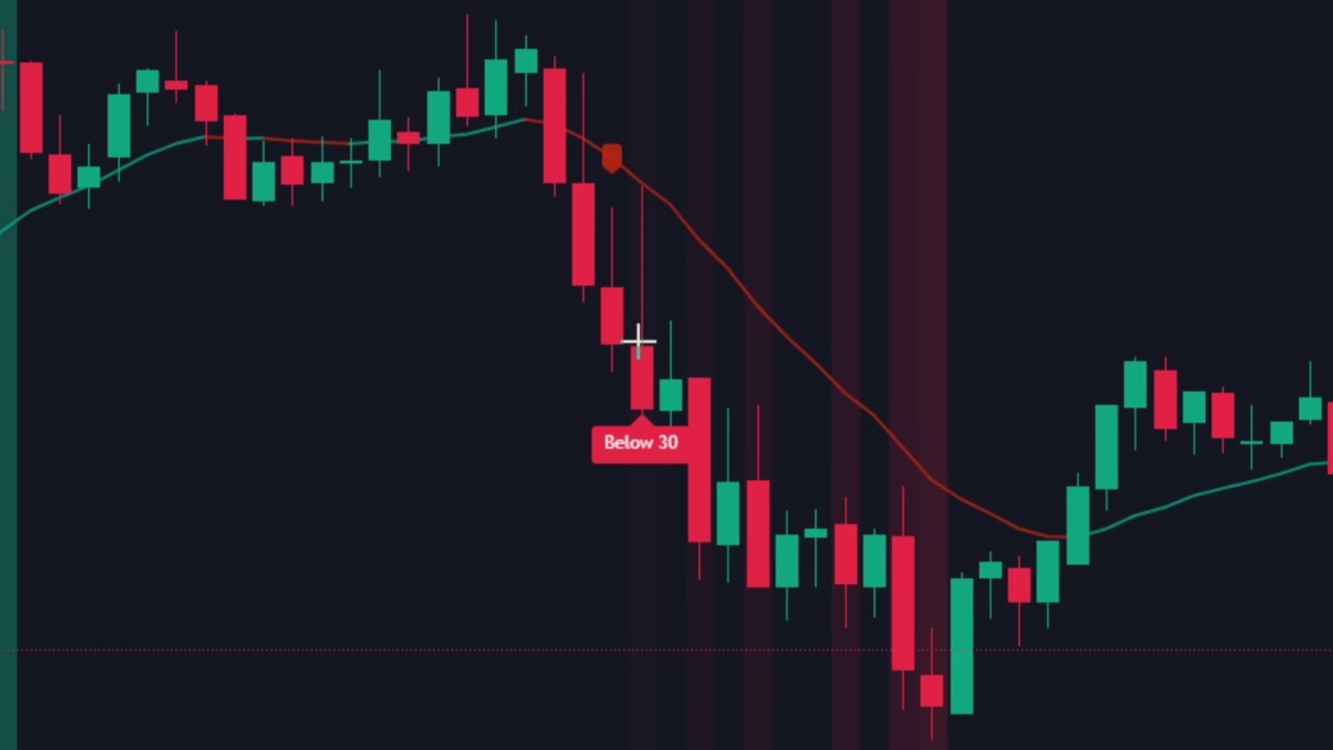
{"action": "left_click", "coordinate": [587, 326]}
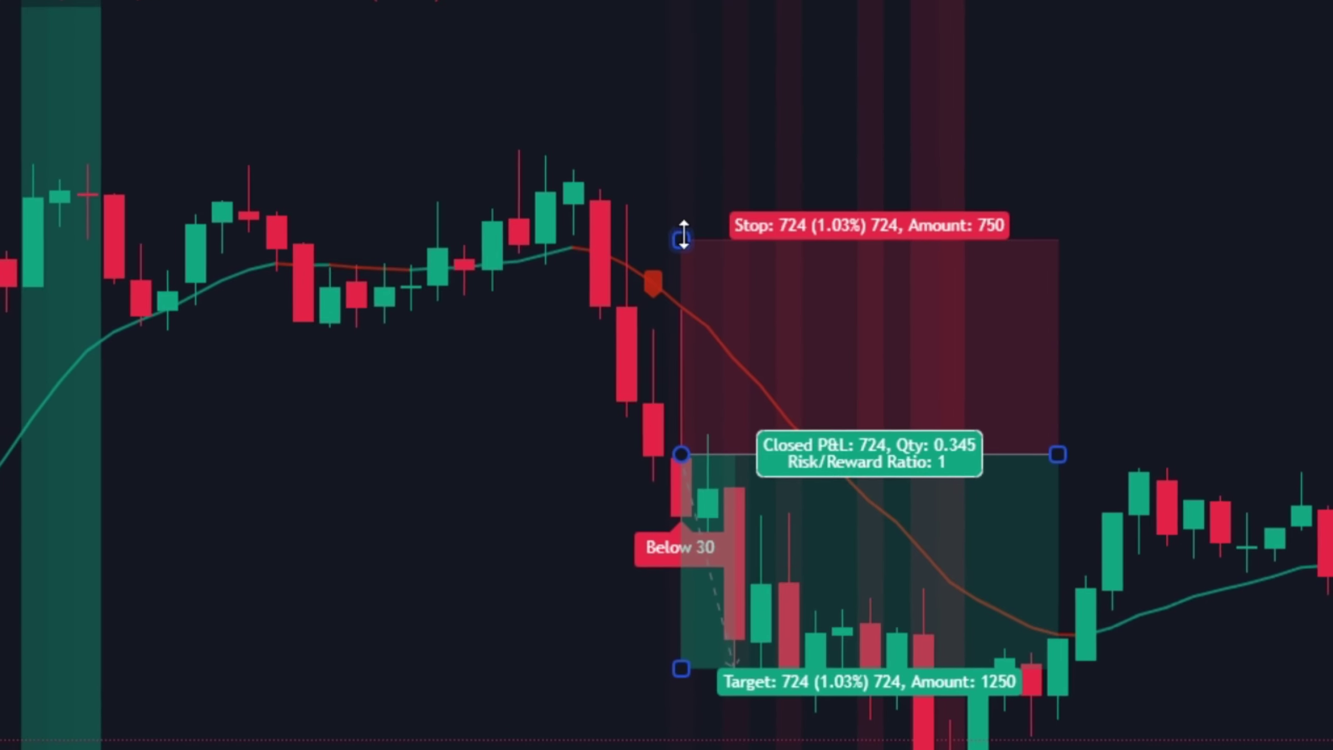
{"action": "mouse_move", "coordinate": [683, 240]}
{"action": "left_mouse_down"}
{"action": "mouse_move", "coordinate": [690, 214]}
{"action": "mouse_move", "coordinate": [676, 238]}
{"action": "left_mouse_up"}
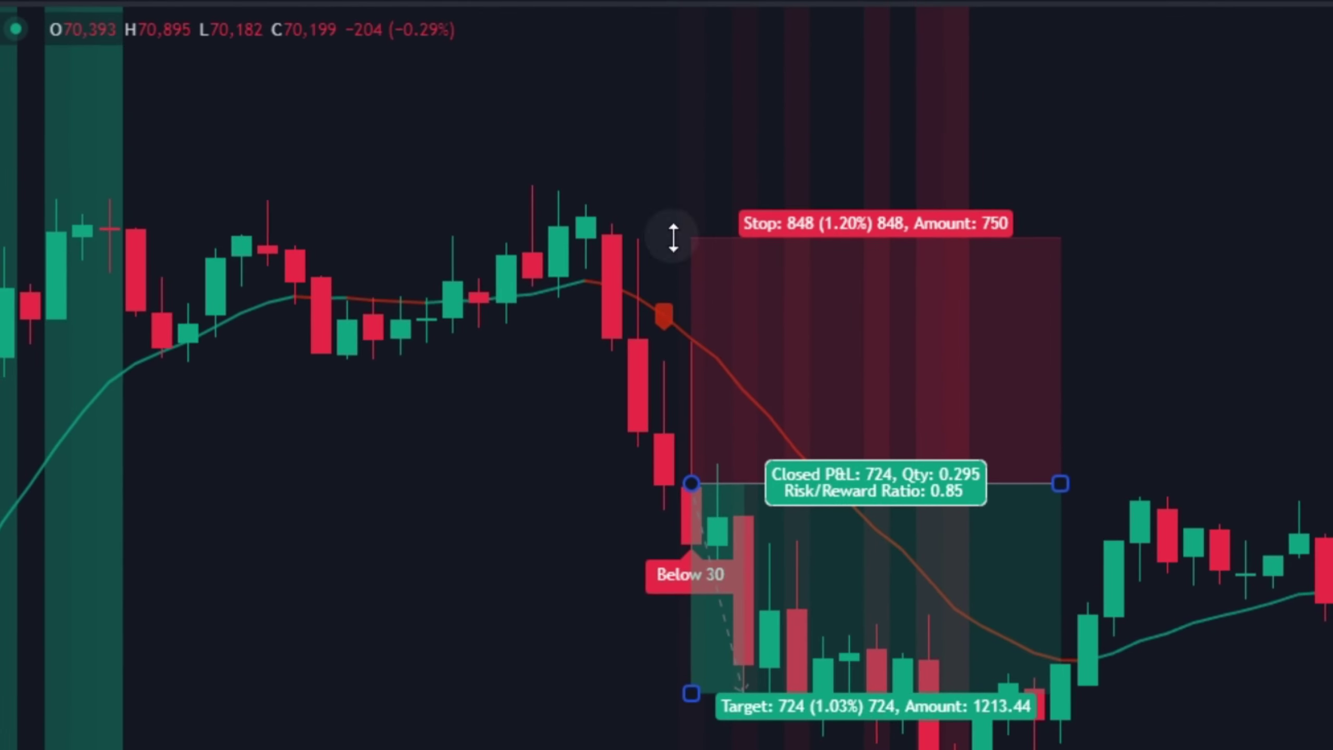
{"action": "left_click_drag", "start_coordinate": [461, 193], "coordinate": [652, 188]}
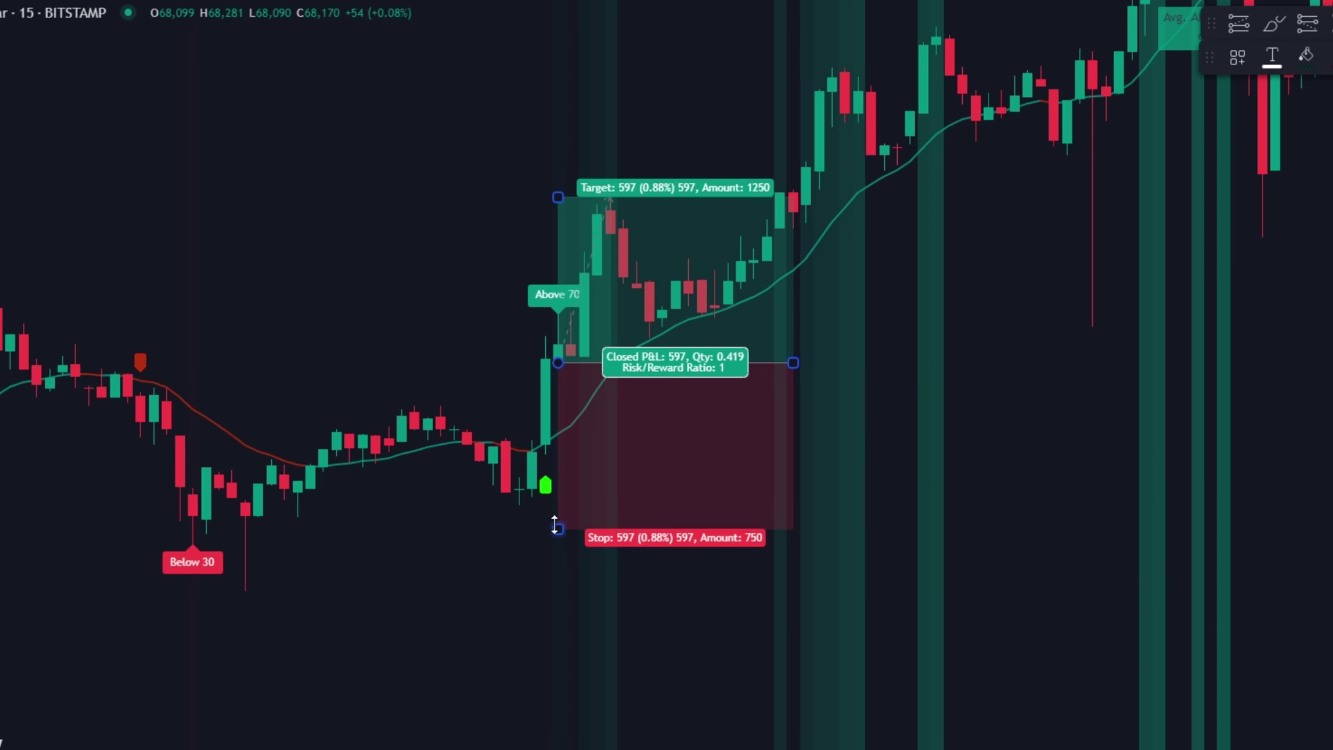
{"action": "left_click_drag", "start_coordinate": [555, 525], "coordinate": [556, 507]}
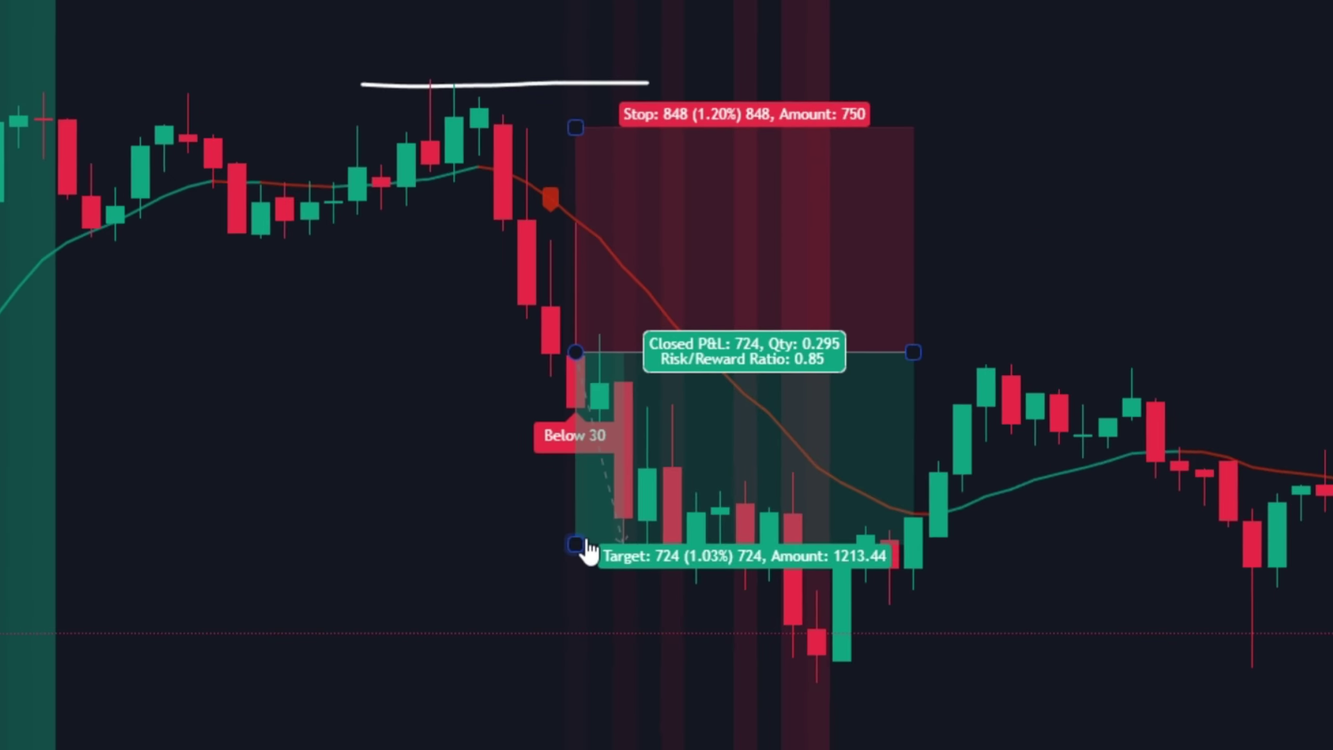
{"action": "left_click_drag", "start_coordinate": [583, 551], "coordinate": [575, 511]}
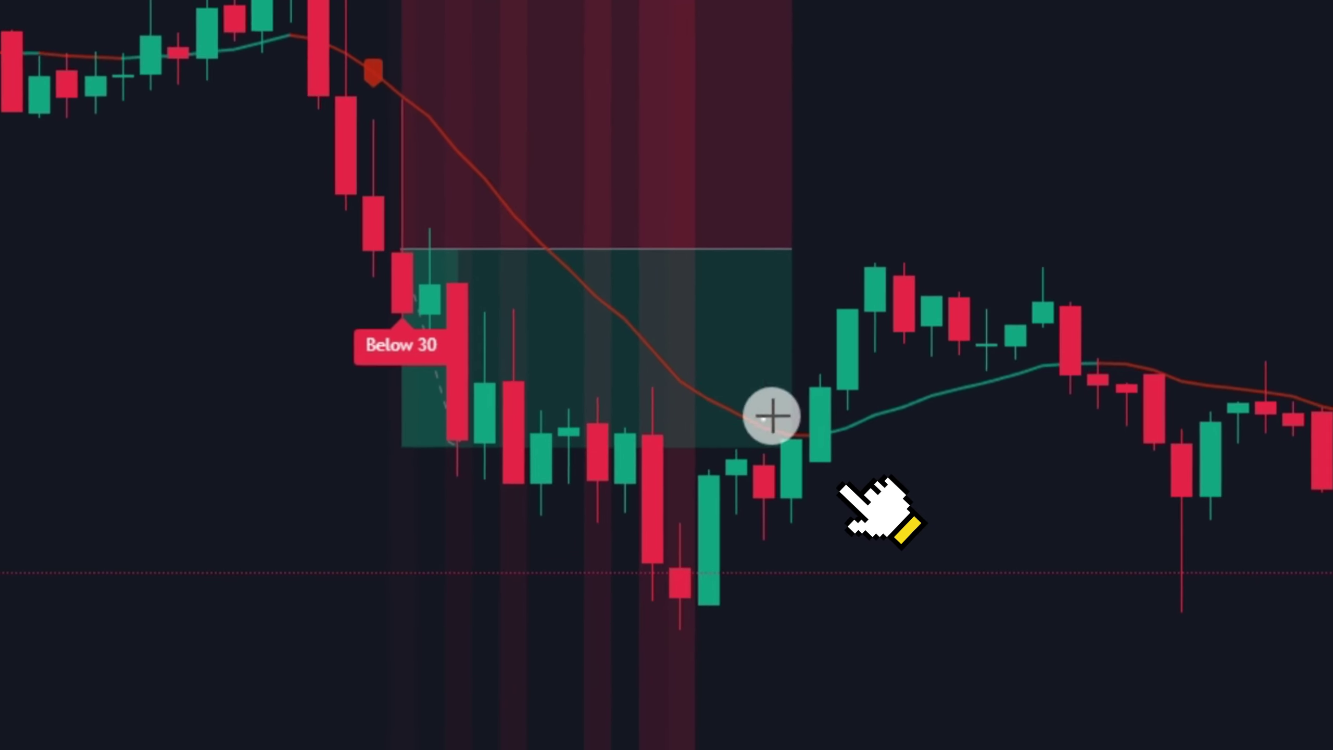
Lower the short position's target, extend it two bars later and sketch a loop near the signal
{"action": "left_click_drag", "start_coordinate": [885, 486], "coordinate": [895, 541]}
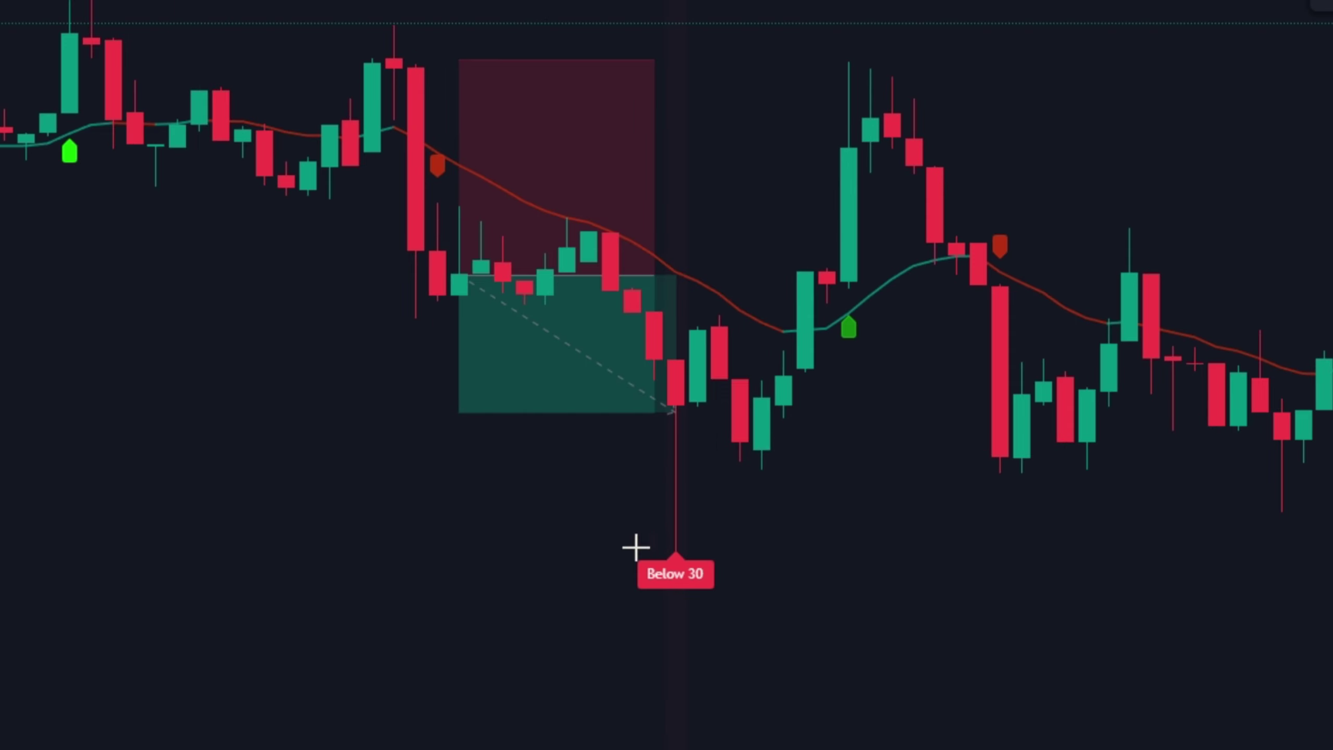
{"action": "mouse_move", "coordinate": [555, 411]}
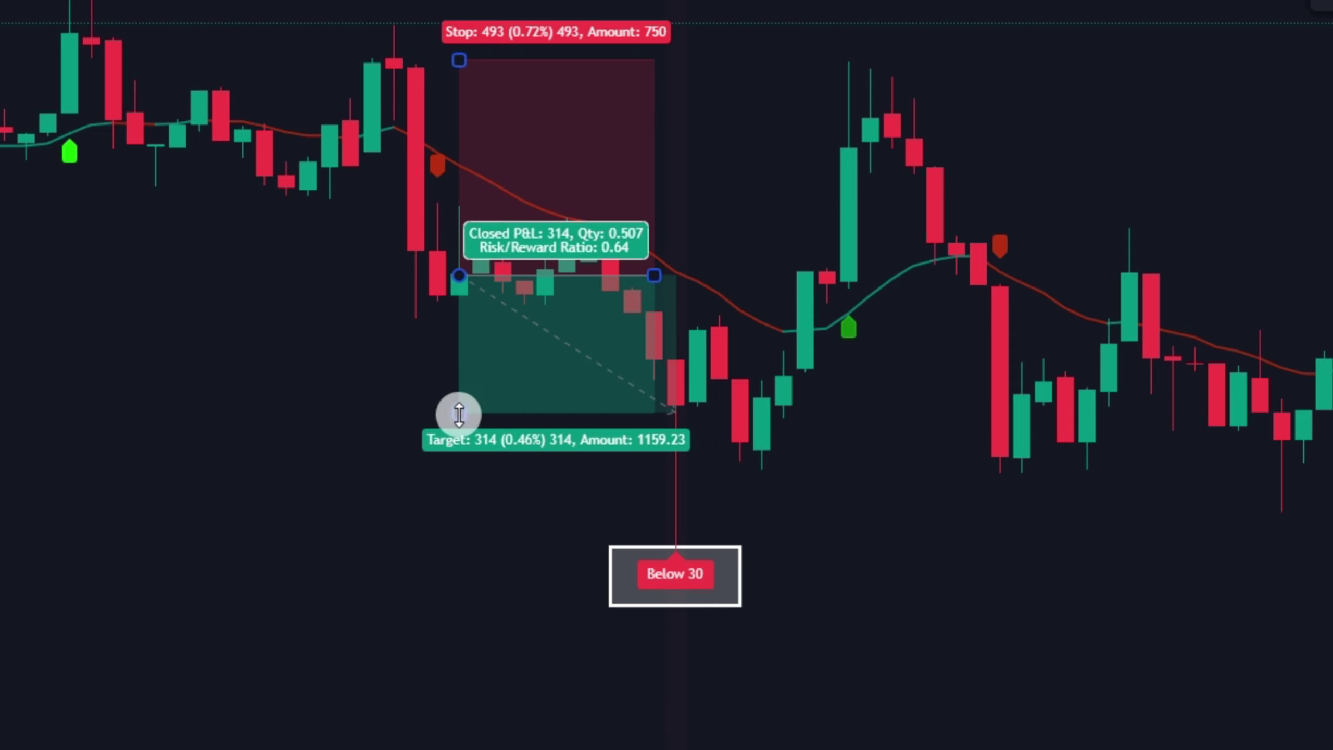
{"action": "left_click_drag", "start_coordinate": [459, 414], "coordinate": [460, 423]}
{"action": "left_click_drag", "start_coordinate": [654, 275], "coordinate": [697, 275]}
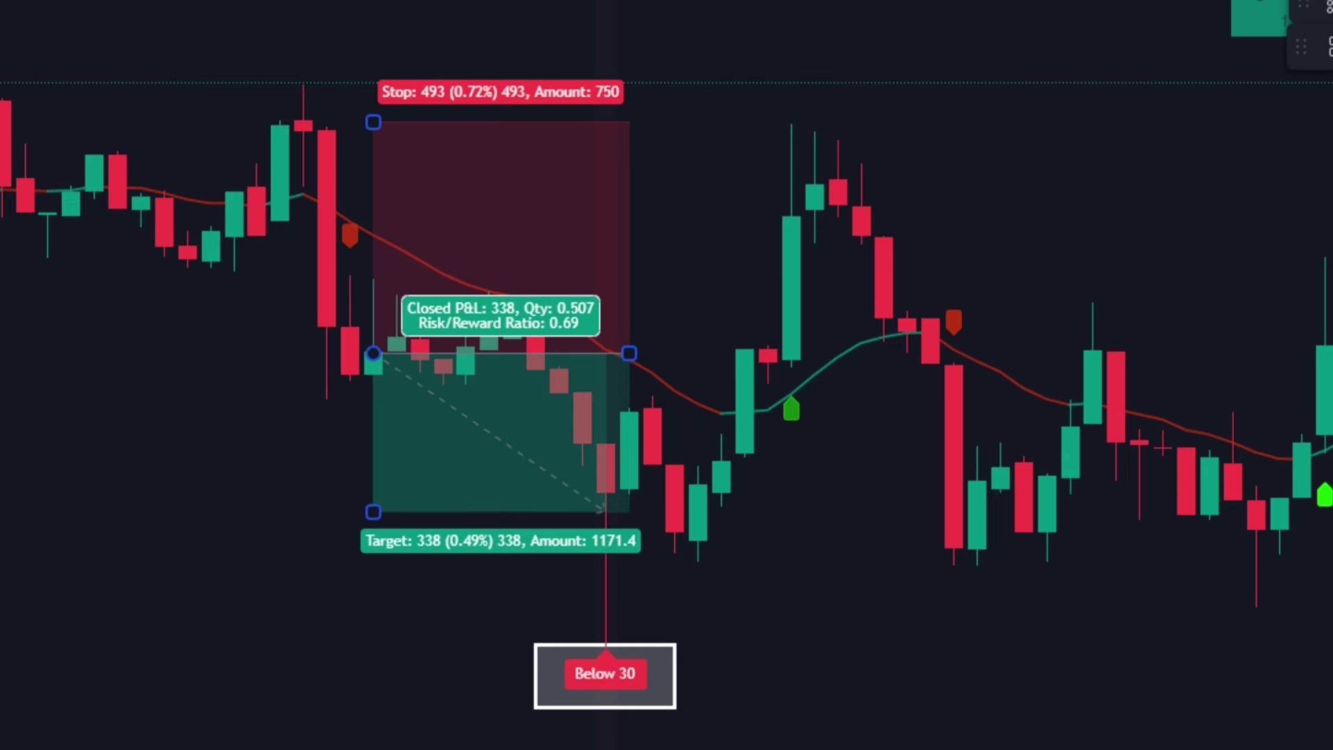
{"action": "left_click", "coordinate": [917, 223]}
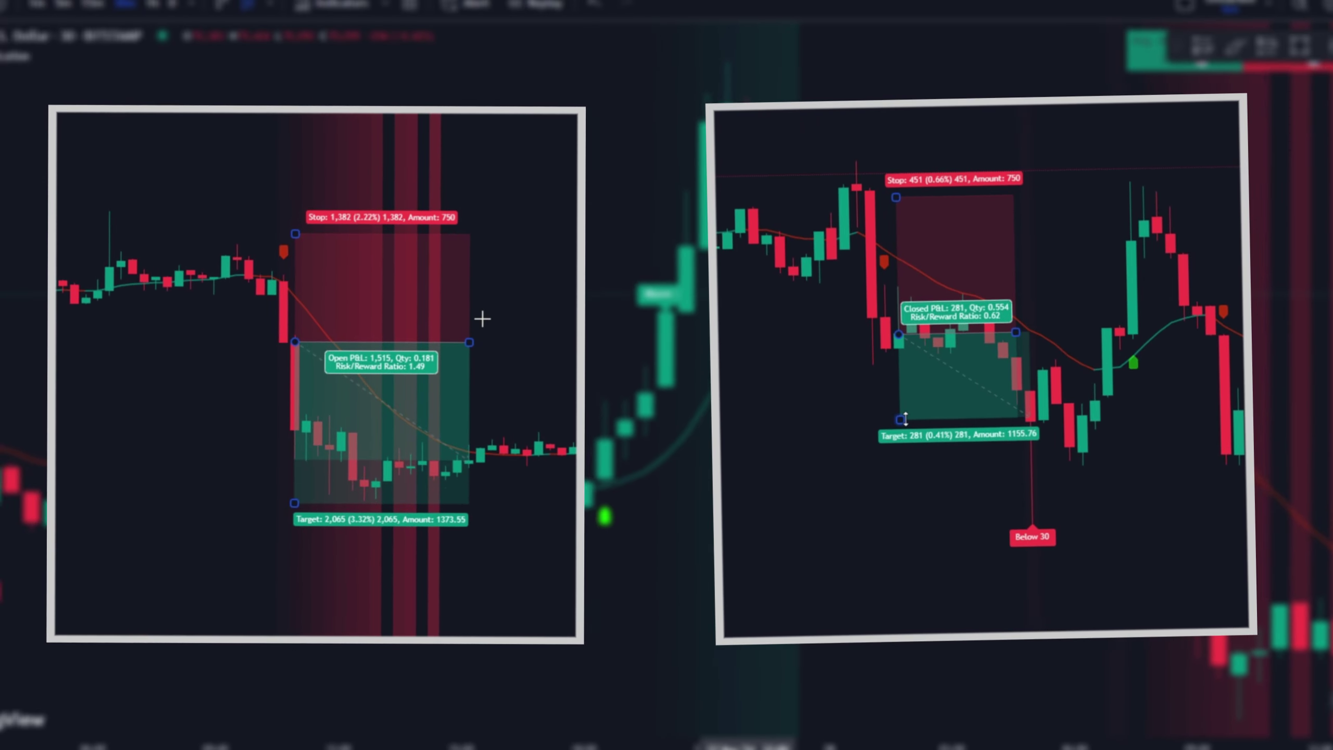
Box the sell signal and price drop, then place a short position at the entry candle with a shorter span
{"action": "left_click_drag", "start_coordinate": [432, 135], "coordinate": [932, 593]}
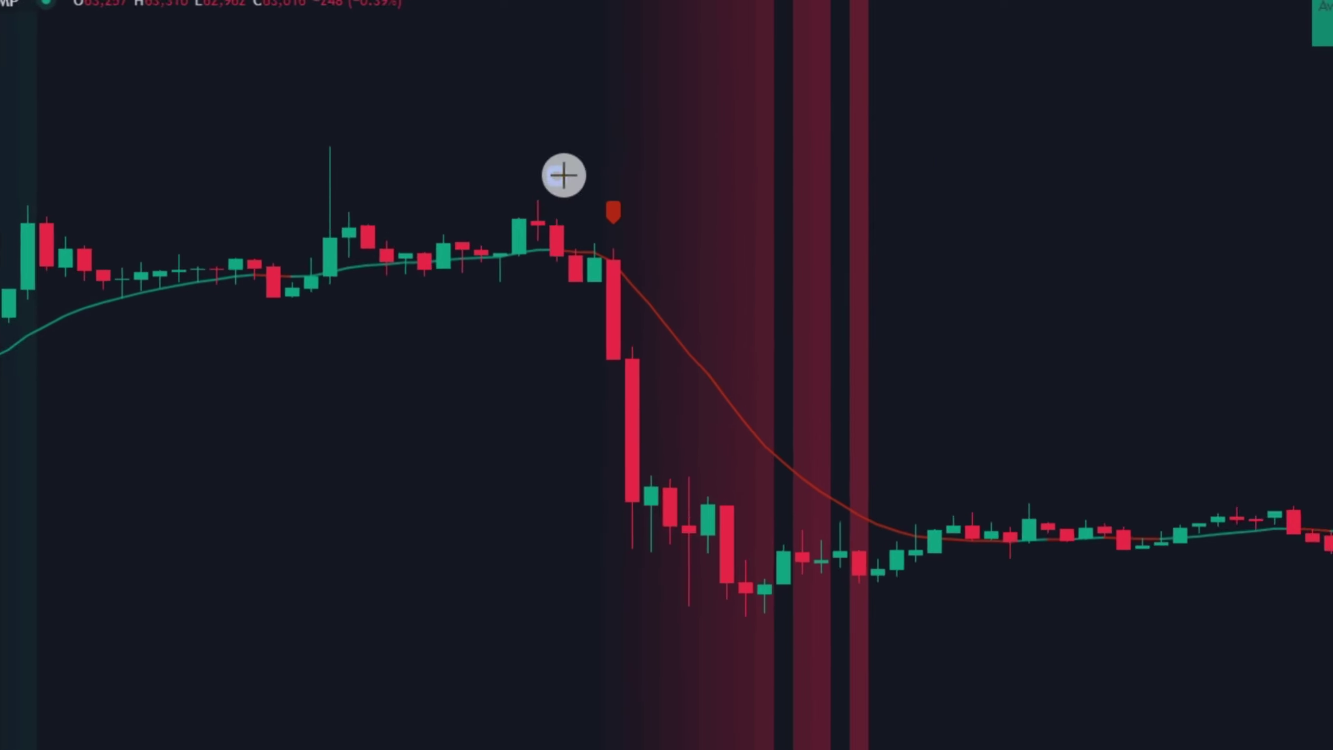
{"action": "left_click_drag", "start_coordinate": [563, 173], "coordinate": [681, 276]}
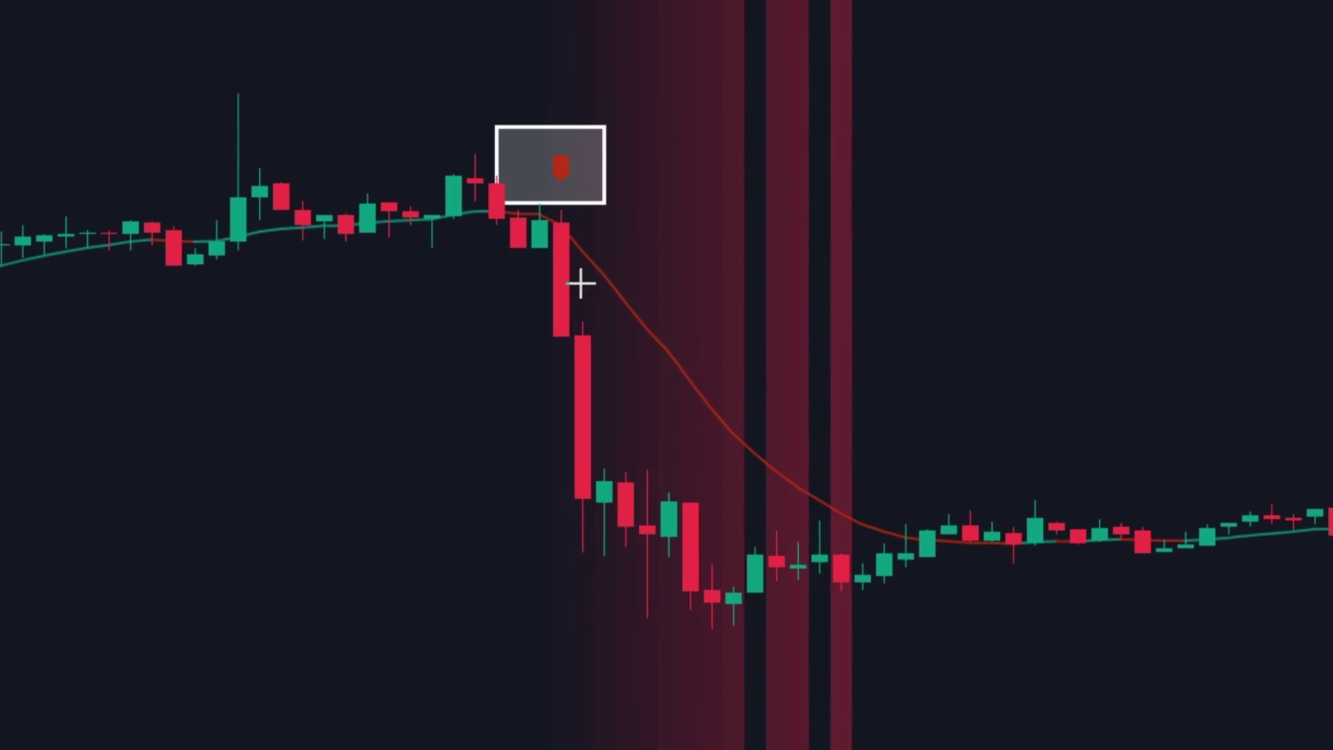
{"action": "left_click_drag", "start_coordinate": [661, 359], "coordinate": [918, 578]}
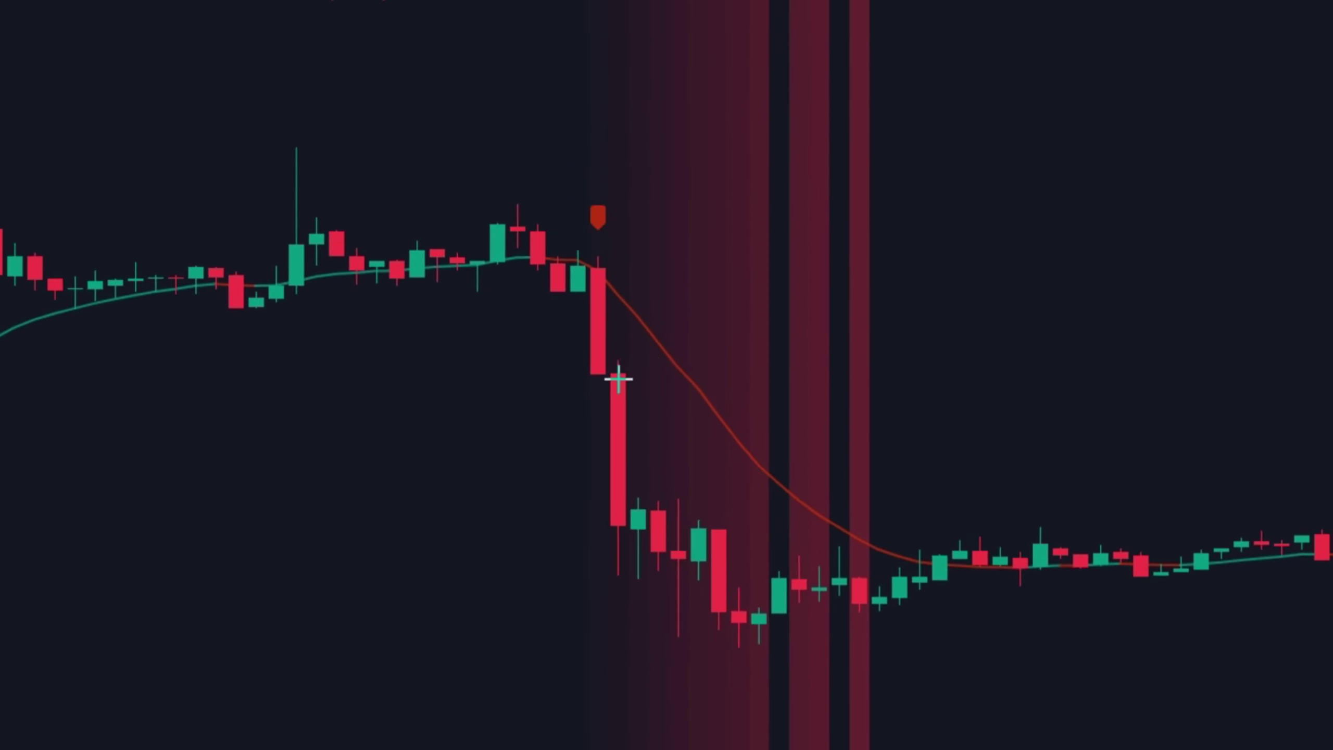
{"action": "left_click", "coordinate": [617, 374]}
{"action": "left_click_drag", "start_coordinate": [924, 377], "coordinate": [796, 387]}
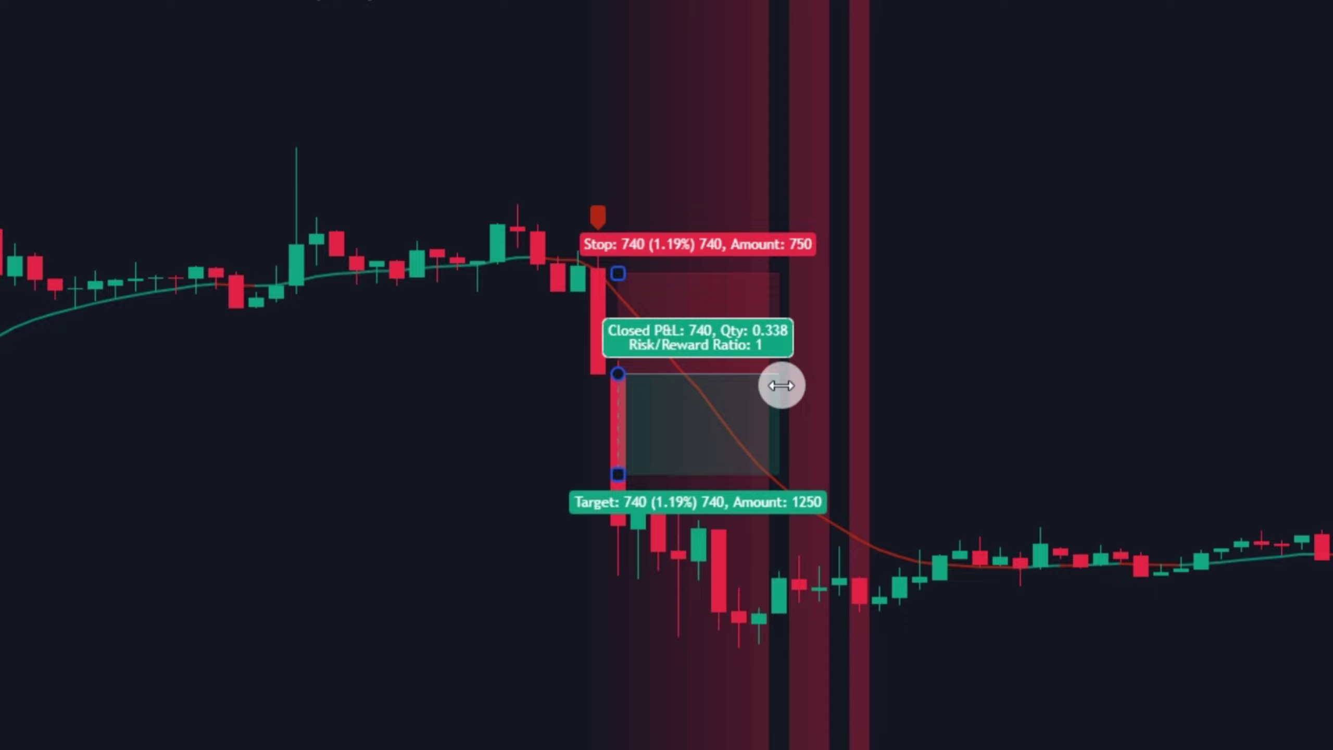
{"action": "left_click_drag", "start_coordinate": [896, 554], "coordinate": [954, 567]}
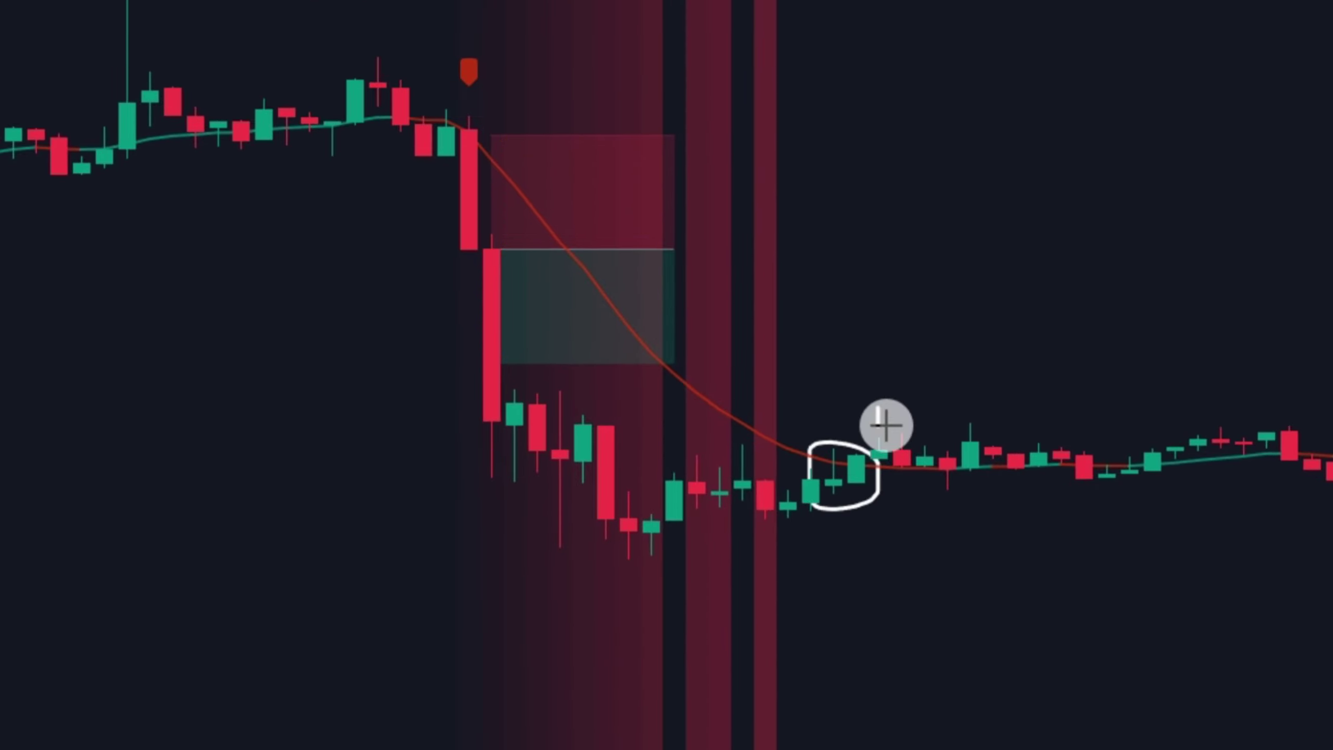
Lower the short position's target toward the drop's bottom, extend it, and sketch lines and hooks
{"action": "left_click", "coordinate": [614, 310]}
{"action": "left_click_drag", "start_coordinate": [545, 403], "coordinate": [545, 610]}
{"action": "left_click_drag", "start_coordinate": [721, 297], "coordinate": [904, 297]}
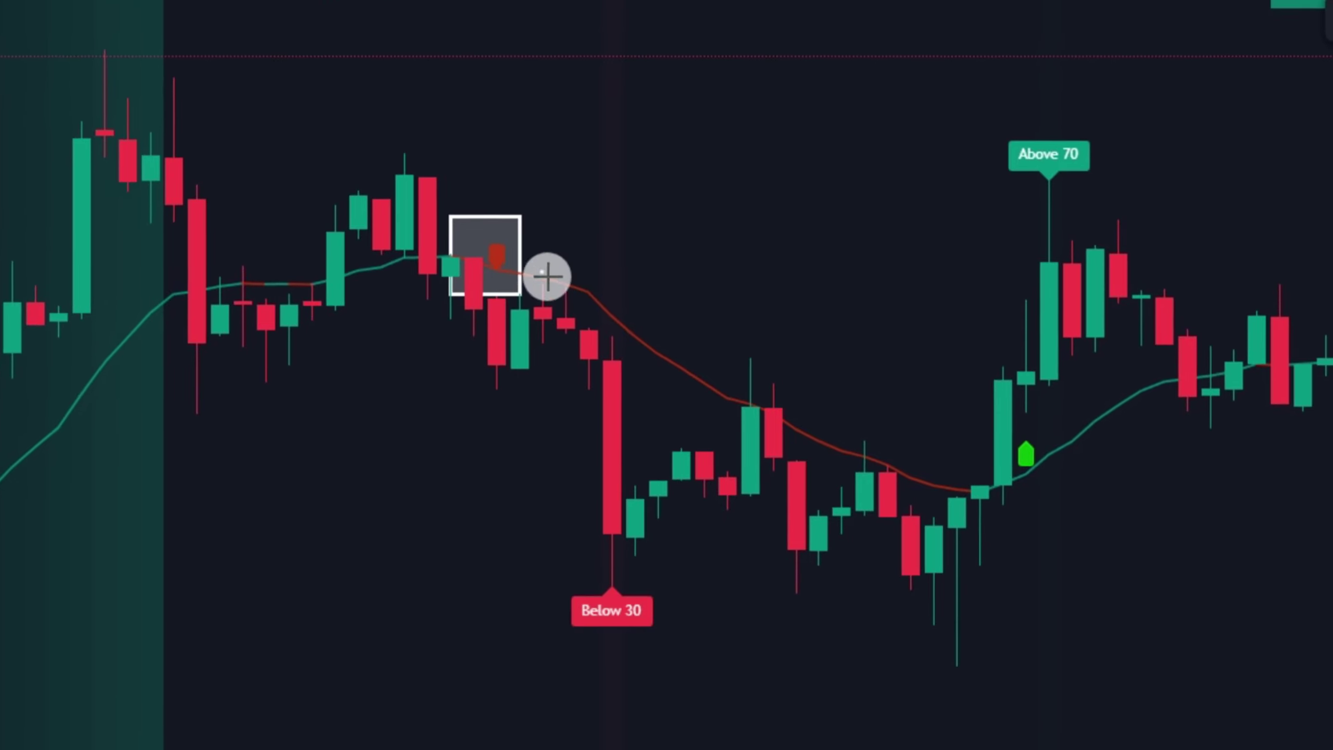
{"action": "mouse_move", "coordinate": [629, 304]}
{"action": "left_mouse_down"}
{"action": "mouse_move", "coordinate": [947, 491]}
{"action": "mouse_move", "coordinate": [911, 509]}
{"action": "left_mouse_up"}
{"action": "left_click_drag", "start_coordinate": [562, 354], "coordinate": [586, 416]}
{"action": "left_click_drag", "start_coordinate": [631, 397], "coordinate": [655, 461]}
{"action": "left_click_drag", "start_coordinate": [701, 438], "coordinate": [726, 480]}
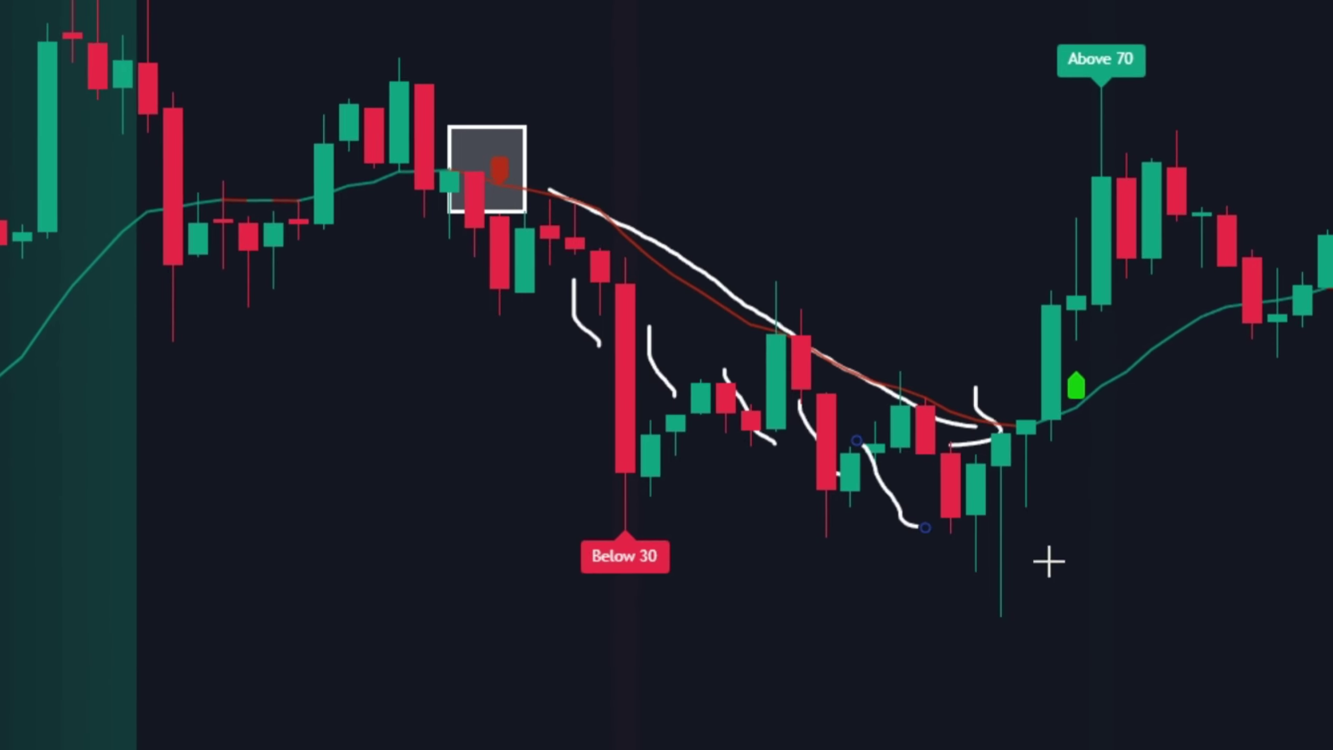
{"action": "left_click_drag", "start_coordinate": [1049, 562], "coordinate": [1221, 564]}
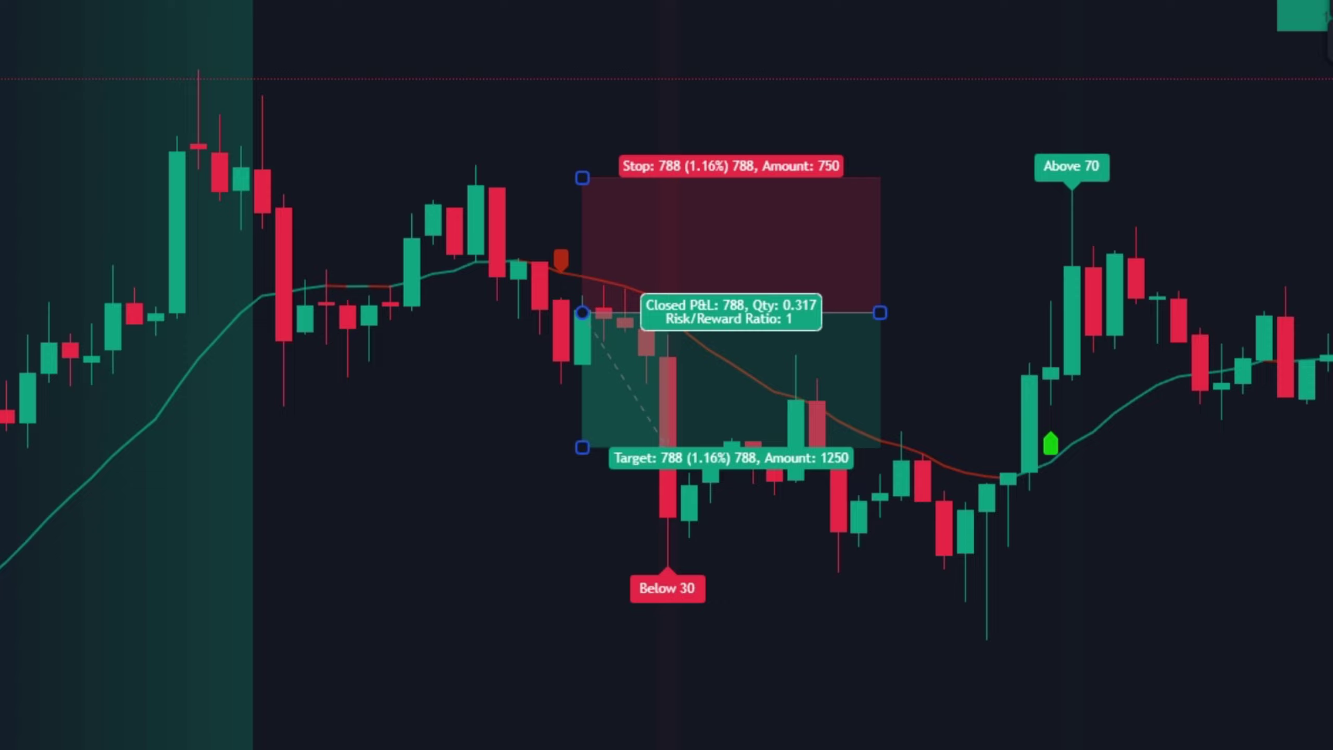
{"action": "key", "text": "Escape"}
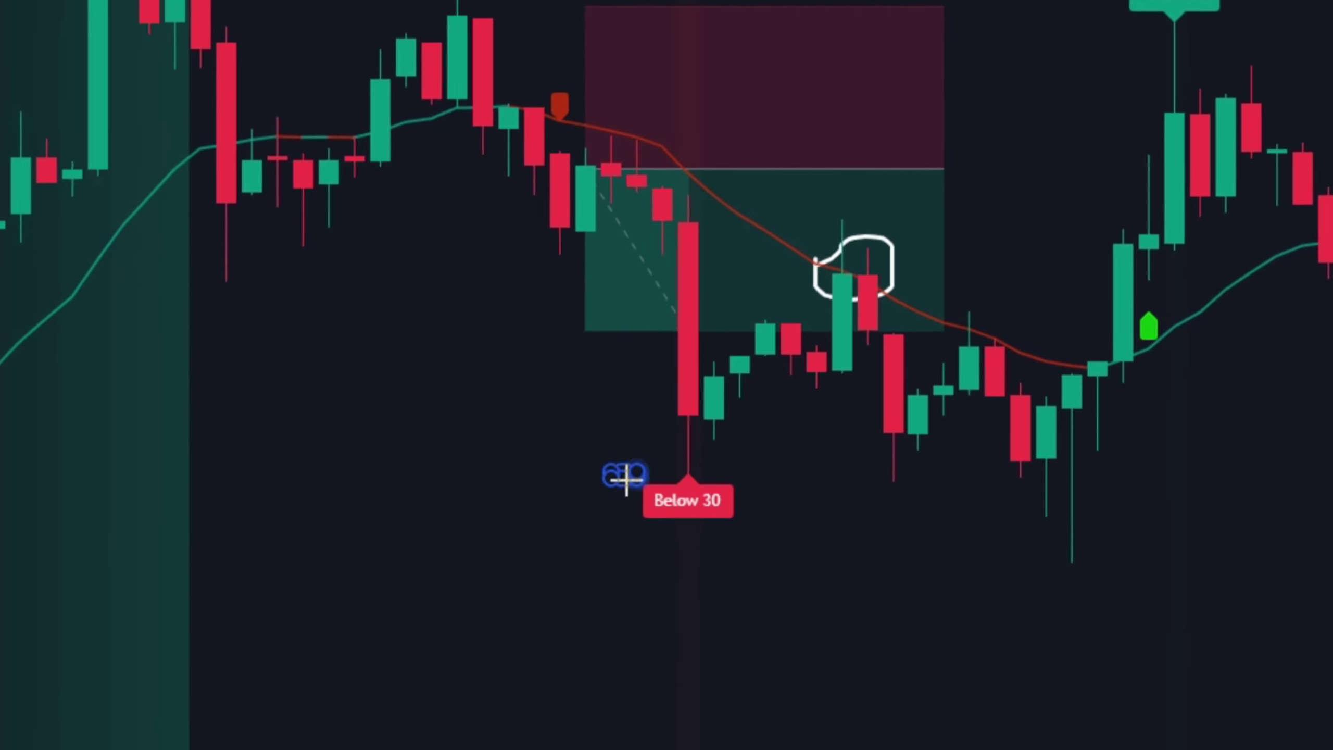
Box the Below 30 label and set the short position's target to 1,263 for a 1.6 ratio
{"action": "left_click_drag", "start_coordinate": [444, 544], "coordinate": [599, 613]}
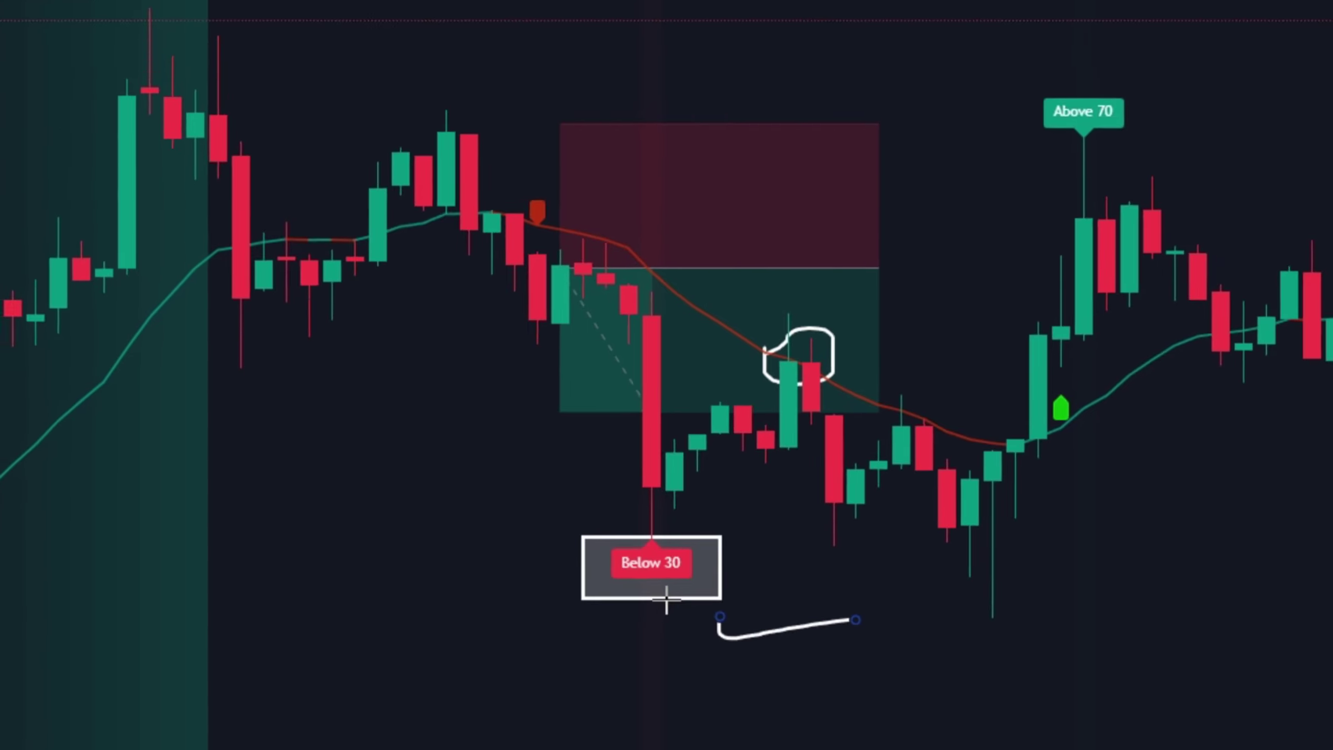
{"action": "left_click_drag", "start_coordinate": [944, 257], "coordinate": [688, 257]}
{"action": "left_click_drag", "start_coordinate": [543, 464], "coordinate": [544, 546]}
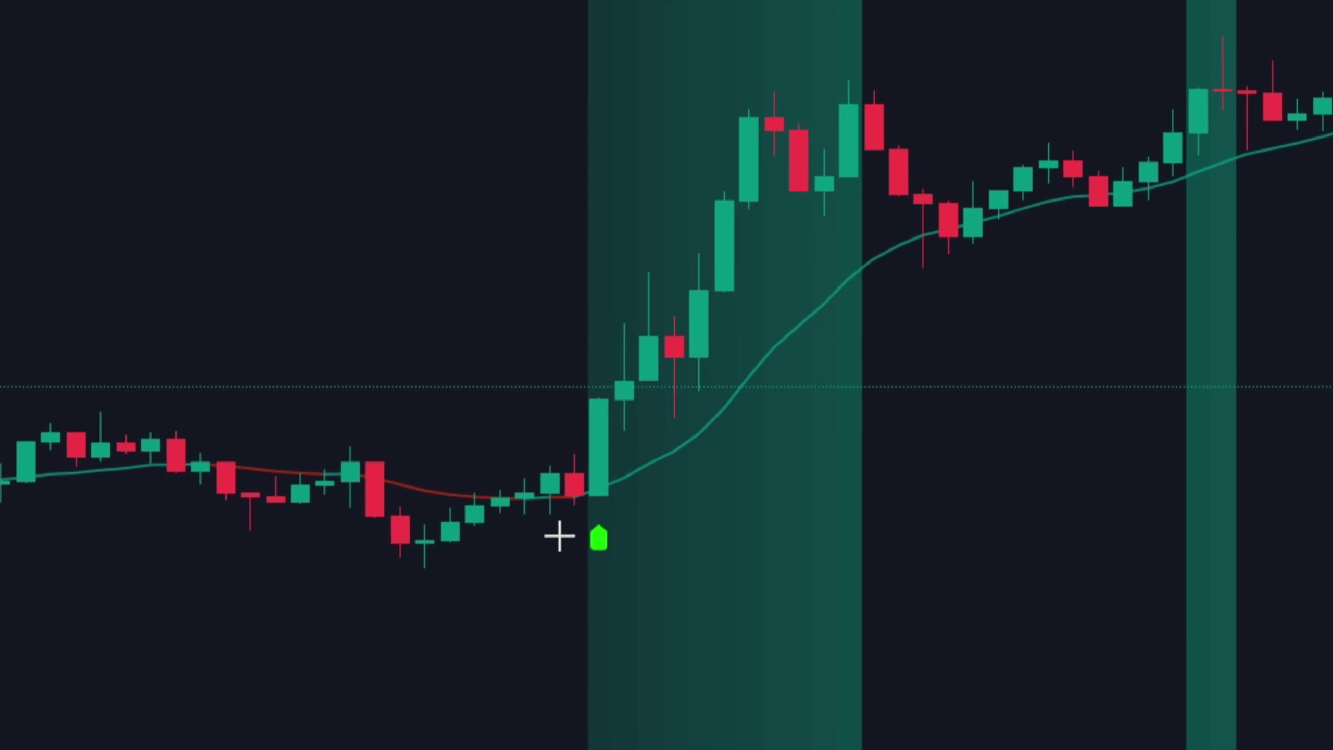
Circle the green buy arrow and sketch an upward curve with an arrowhead, an X and a line
{"action": "mouse_move", "coordinate": [551, 537]}
{"action": "left_mouse_down"}
{"action": "mouse_move", "coordinate": [577, 590]}
{"action": "mouse_move", "coordinate": [547, 537]}
{"action": "left_mouse_up"}
{"action": "left_click_drag", "start_coordinate": [654, 509], "coordinate": [1062, 281]}
{"action": "left_click_drag", "start_coordinate": [616, 395], "coordinate": [485, 482]}
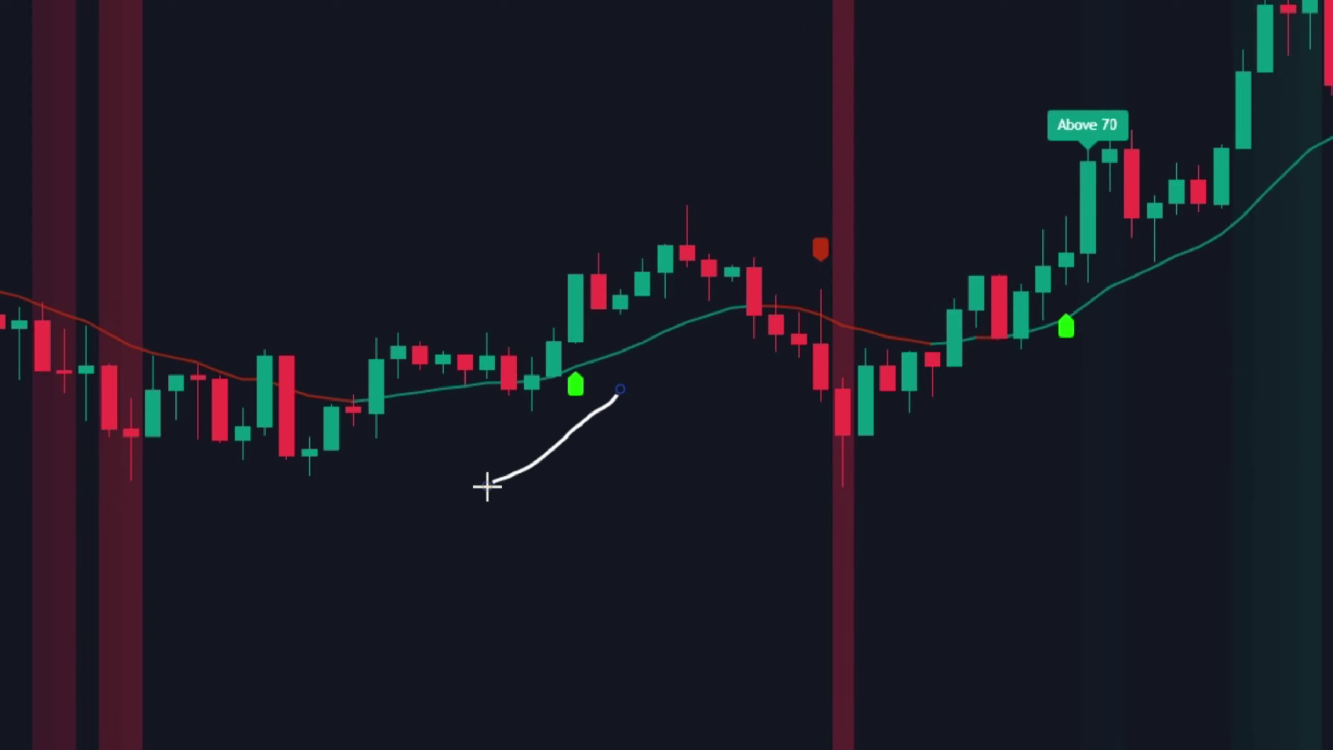
{"action": "left_click_drag", "start_coordinate": [356, 491], "coordinate": [447, 622]}
{"action": "left_click_drag", "start_coordinate": [585, 378], "coordinate": [672, 296]}
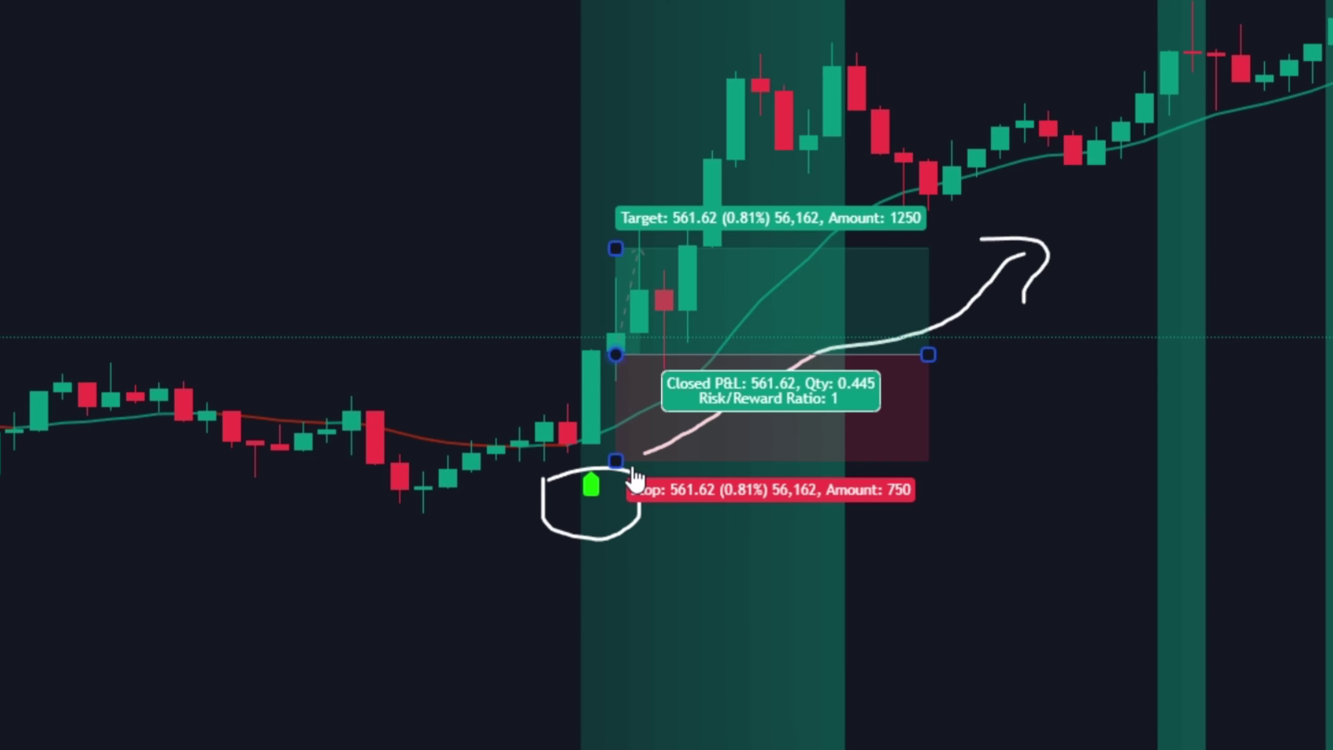